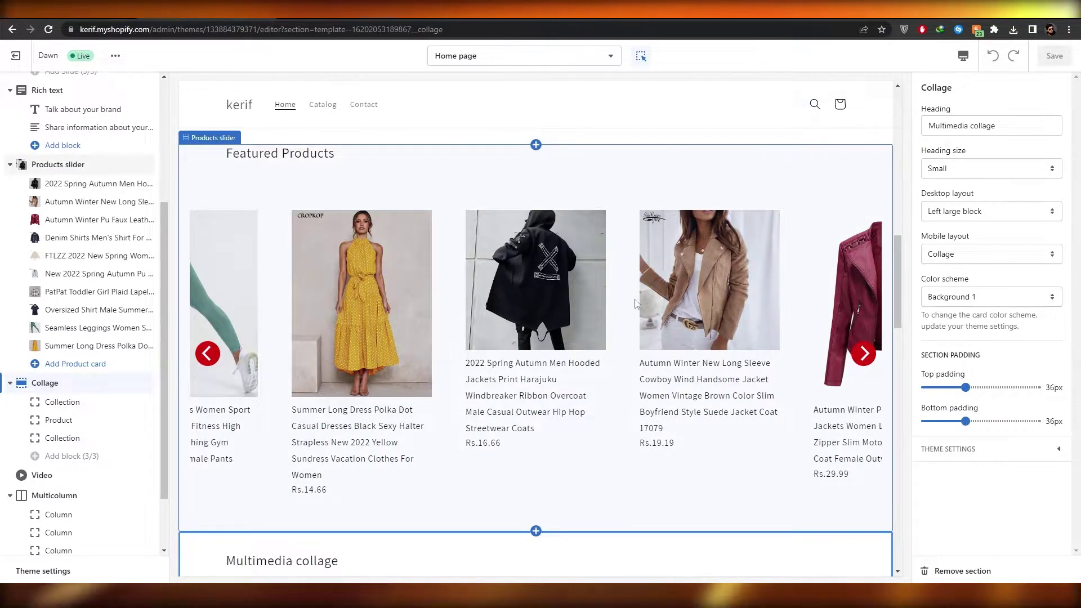
Page through the product cards in the Featured Products slider of the home page preview
click(869, 357)
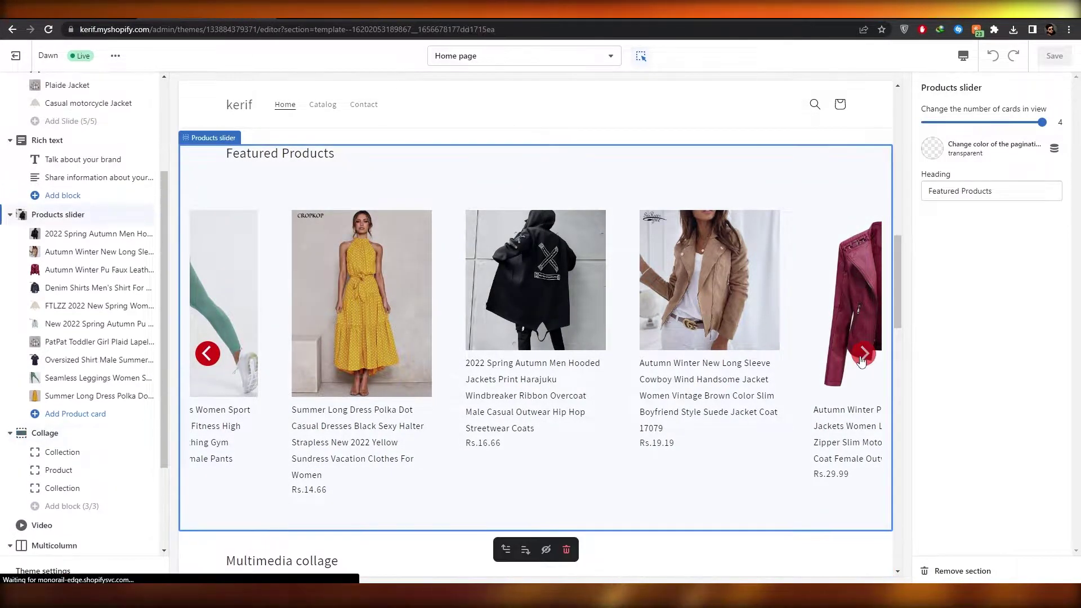
click(864, 356)
click(863, 356)
click(863, 355)
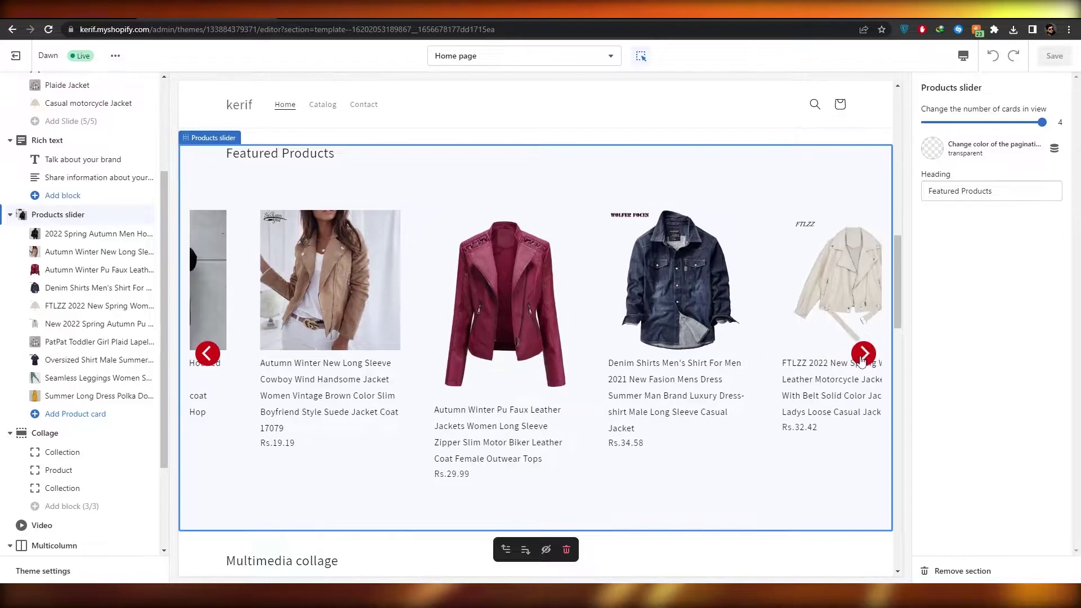
click(863, 355)
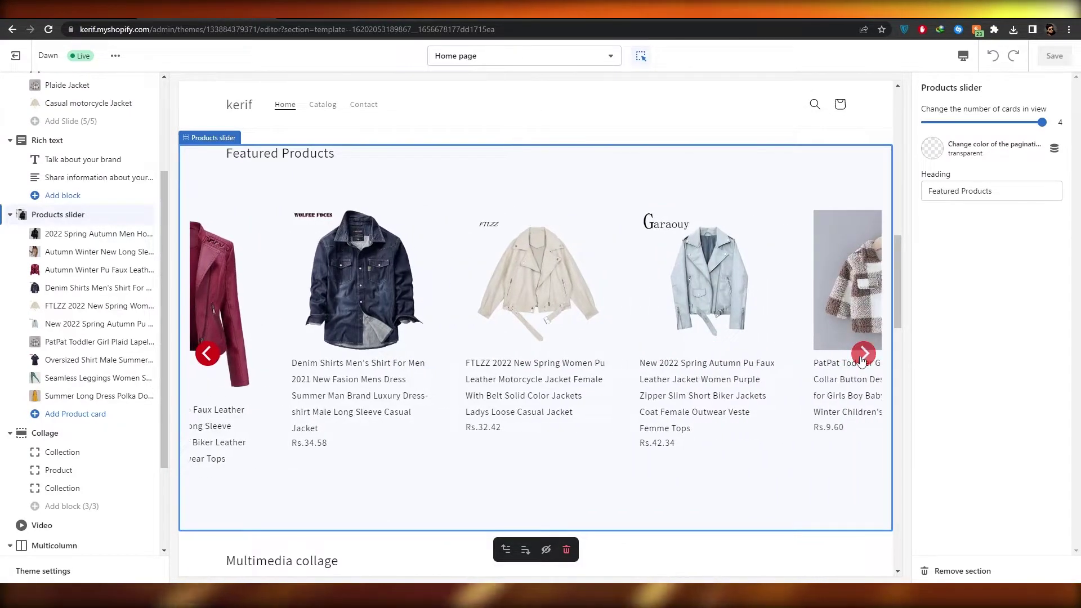
click(863, 354)
click(863, 355)
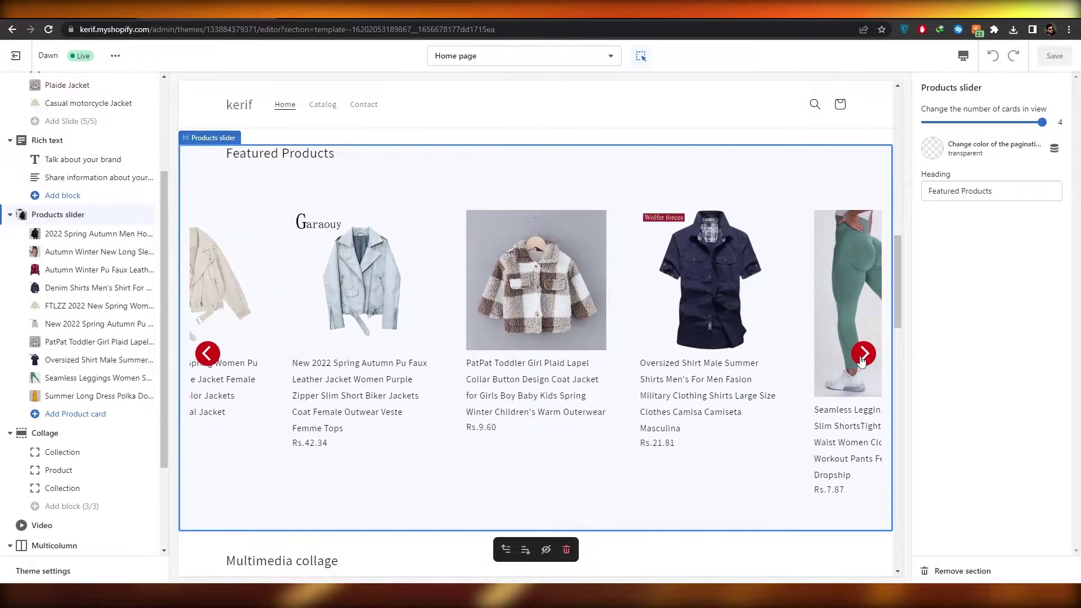
click(863, 355)
click(863, 355)
click(863, 355)
click(978, 363)
click(978, 363)
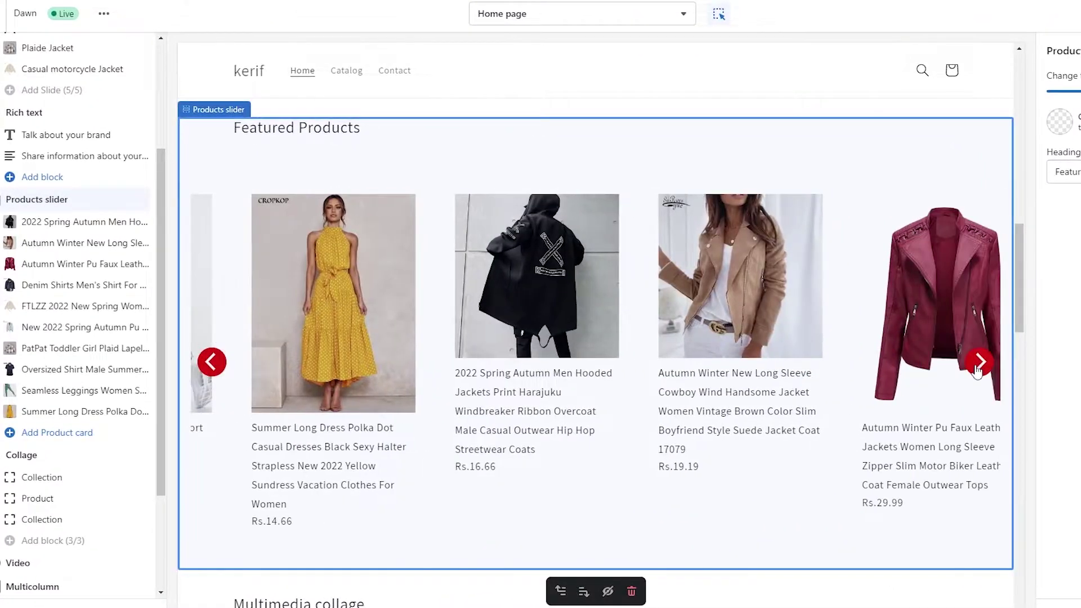
Review the sections above the Collage section, and exit the theme editor to the Shopify admin
click(21, 455)
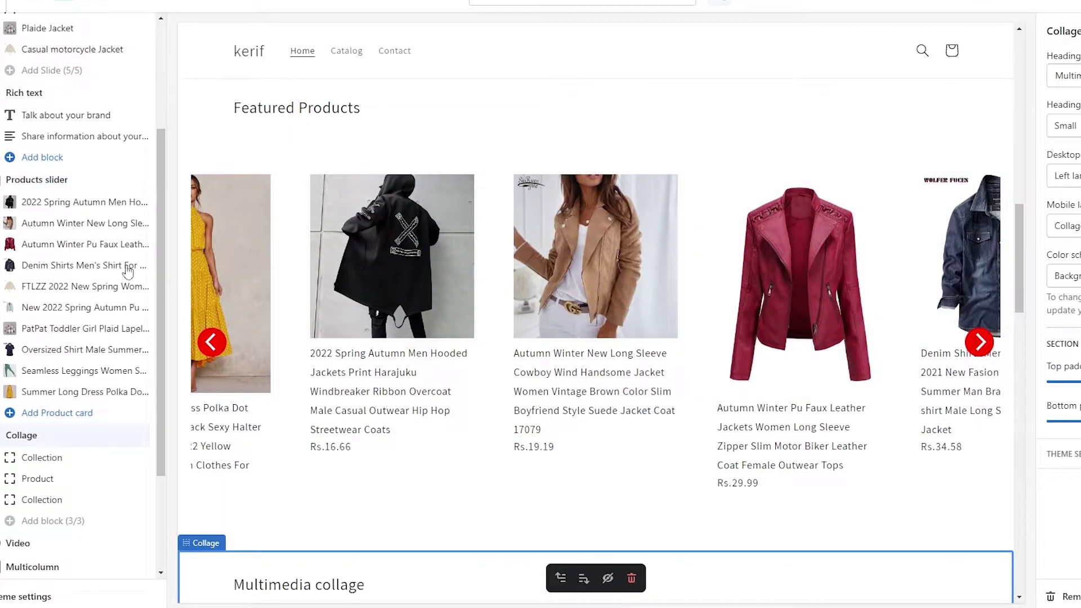
scroll(20, 28, up, 3)
scroll(234, 149, up, 3)
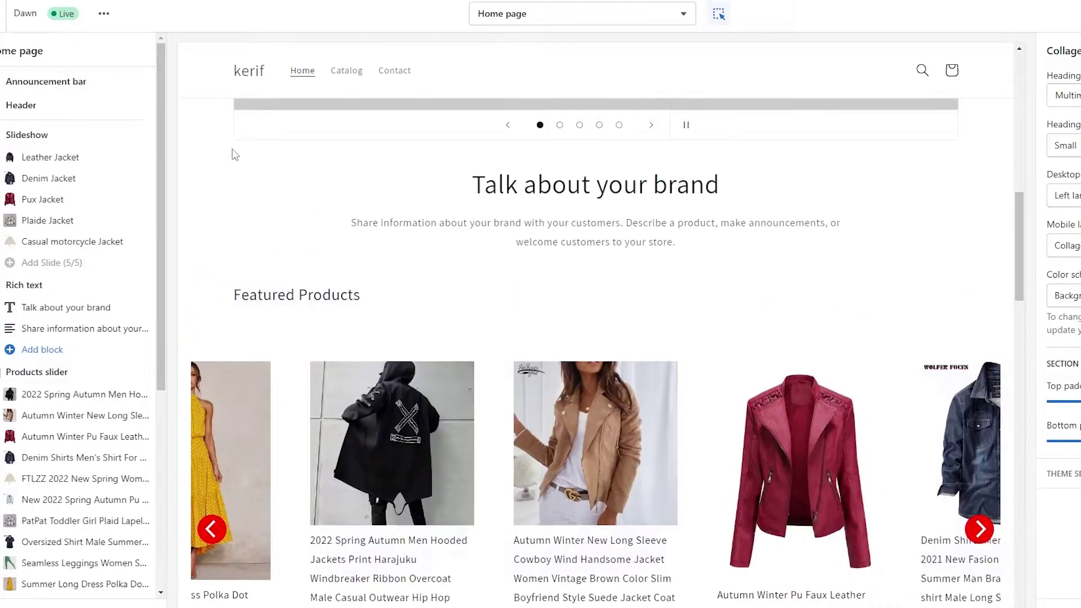
click(8, 13)
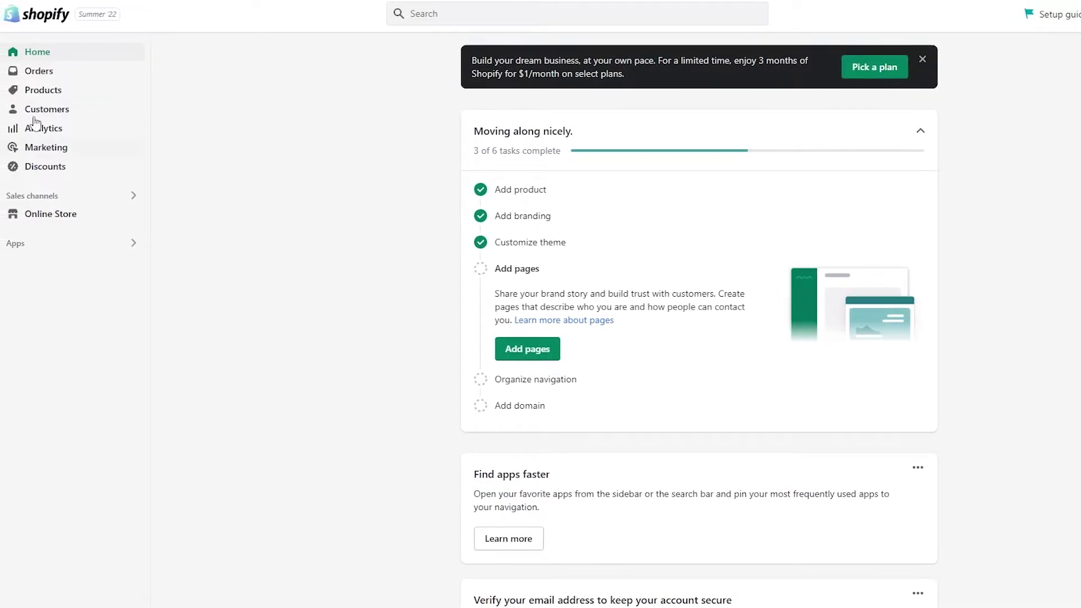
Examine the blank add-product form in the store's products area and return to the product list
click(84, 92)
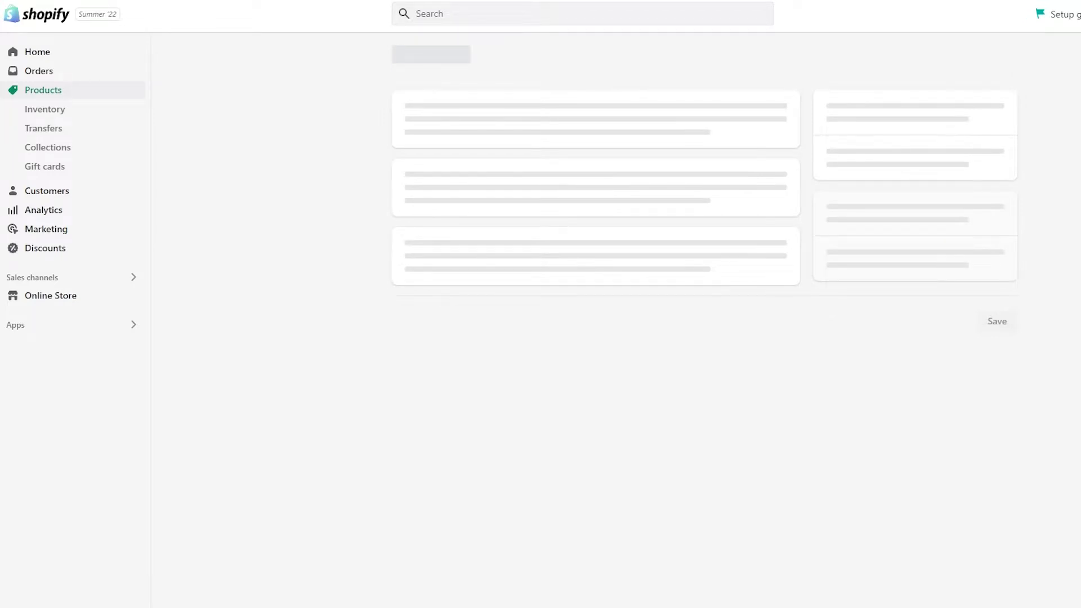
scroll(630, 367, down, 15)
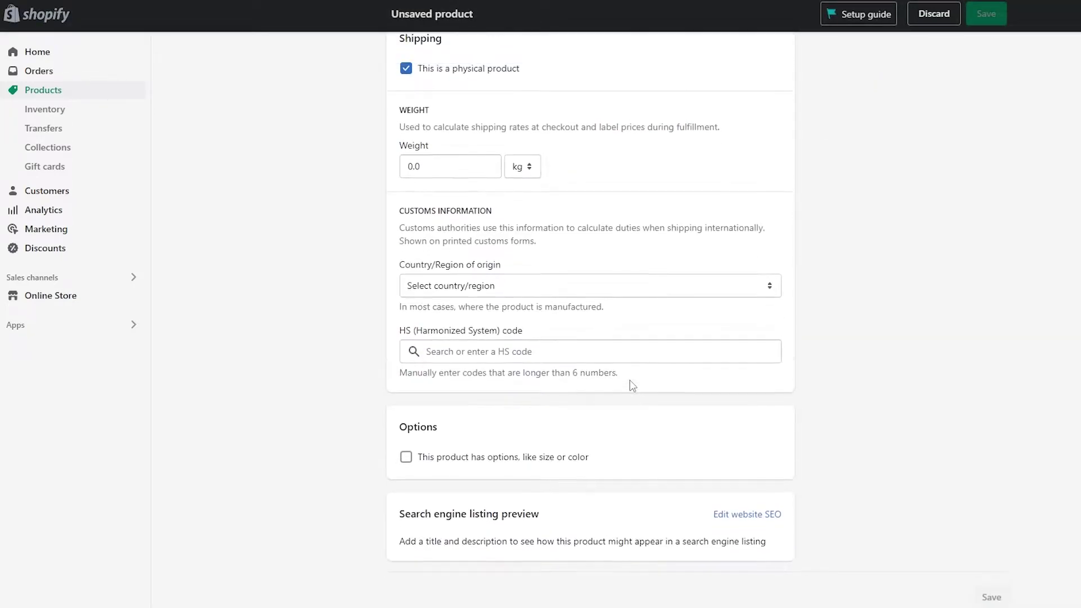
scroll(630, 384, up, 15)
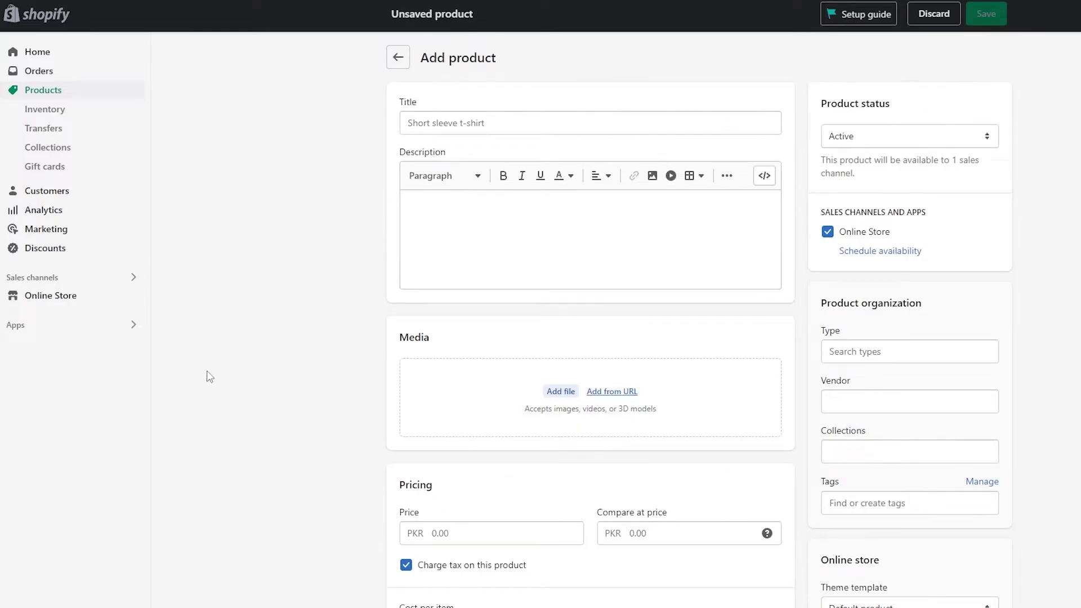
key(alt+Left)
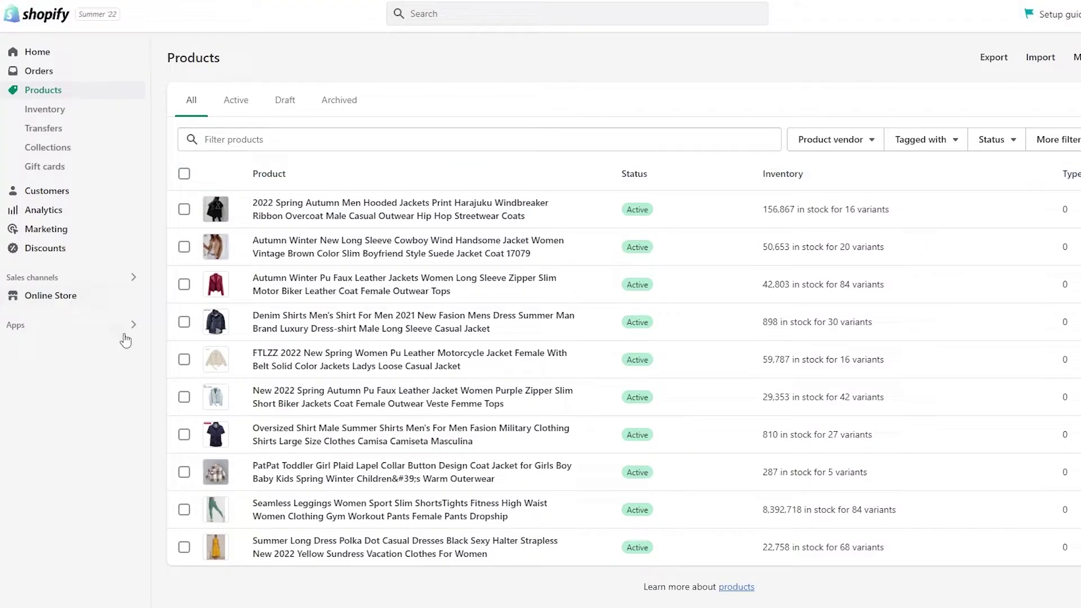
Open the installed DSers-AliExpress Dropshipping app and browse its supplier products
click(129, 333)
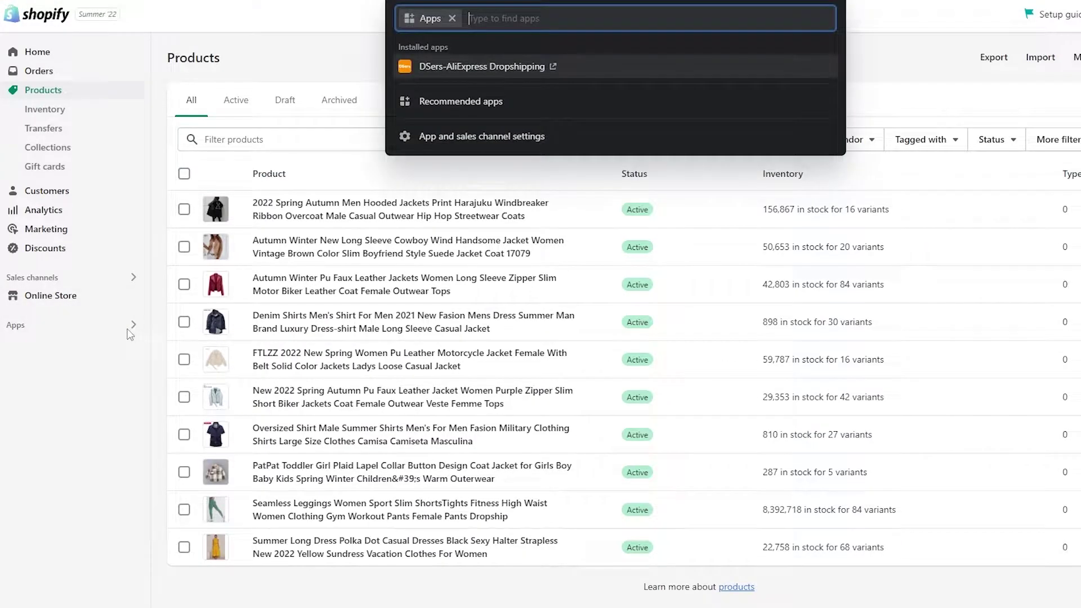
click(509, 69)
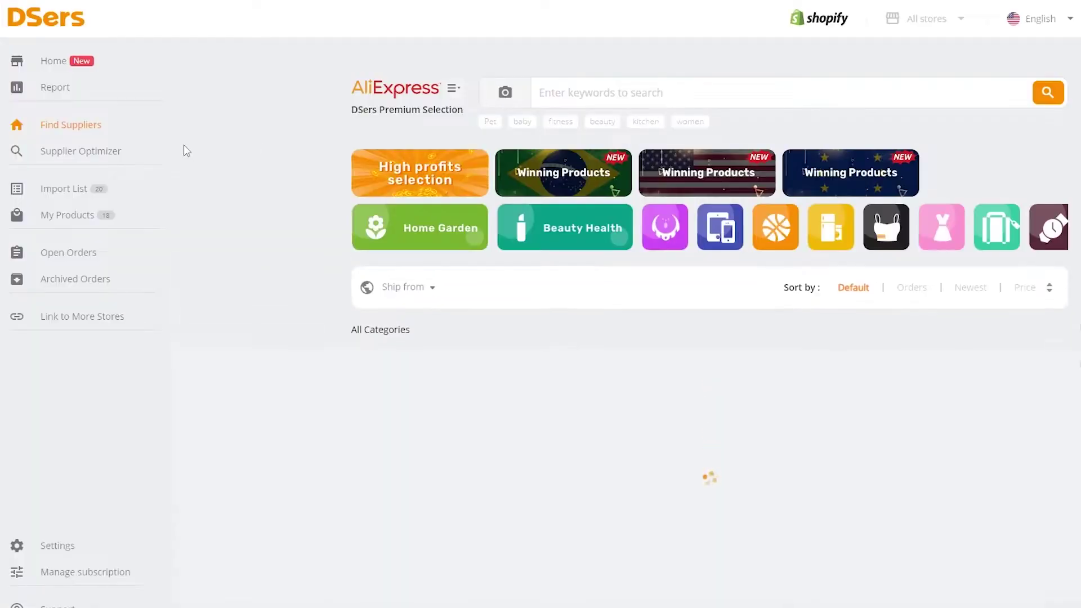
scroll(252, 235, down, 8)
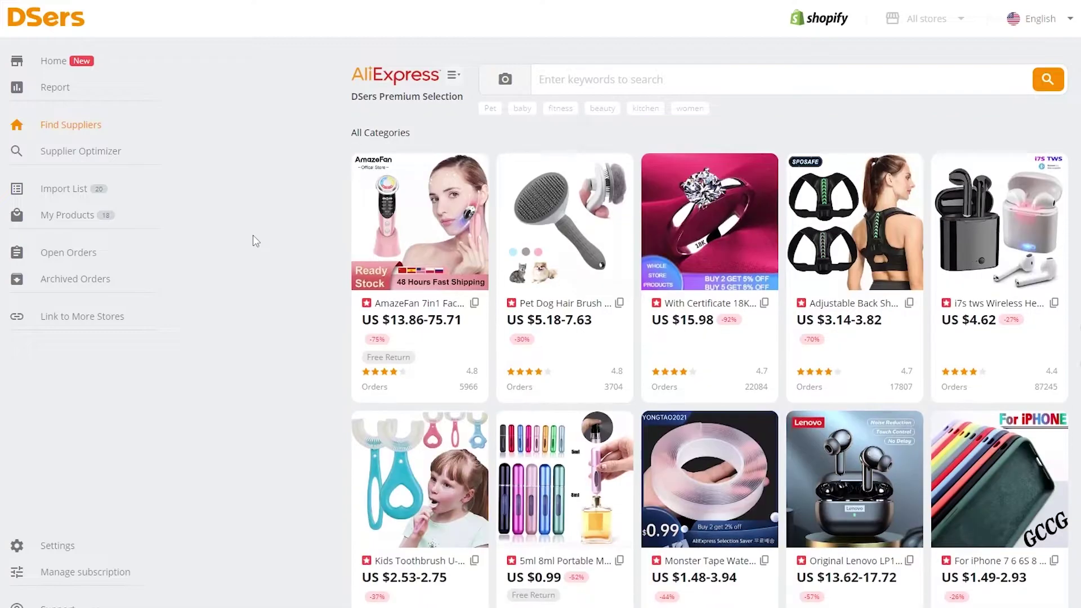
scroll(254, 234, down, 4)
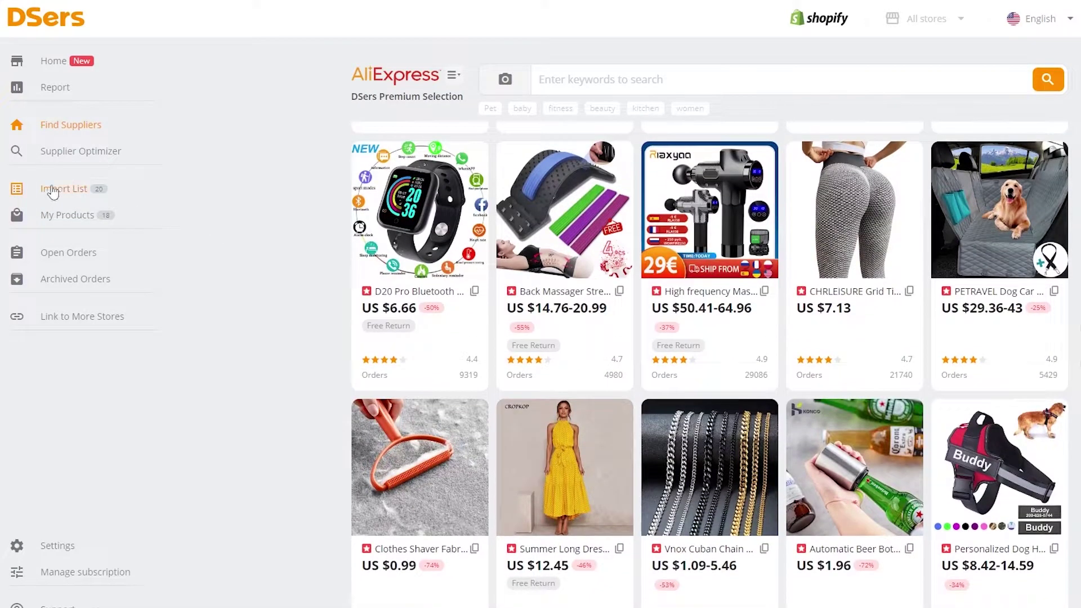
Open the import list in DSers and look through the products it holds
click(52, 191)
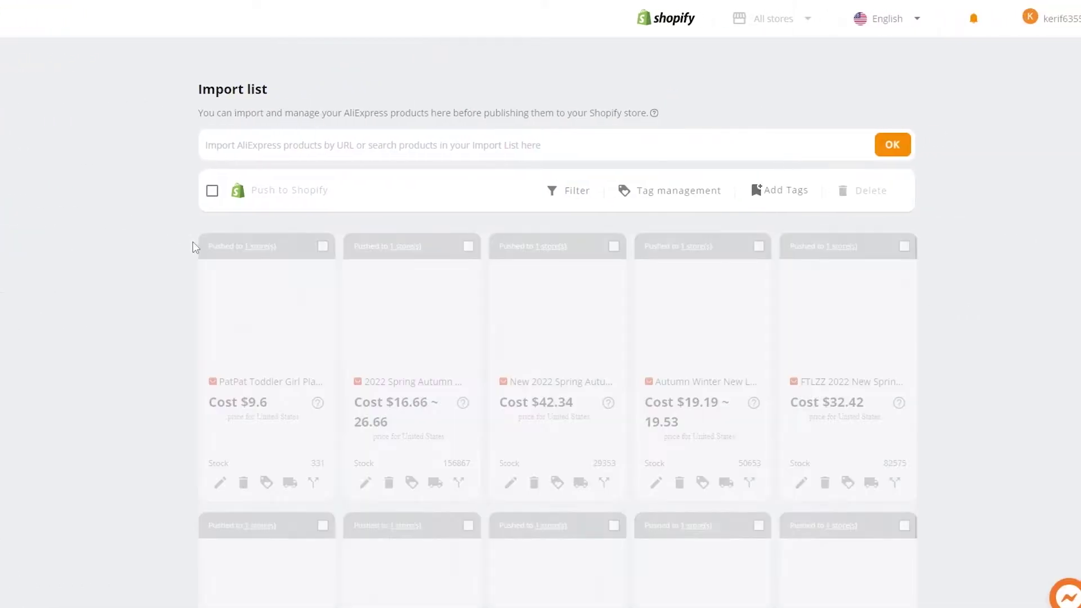
scroll(184, 242, down, 10)
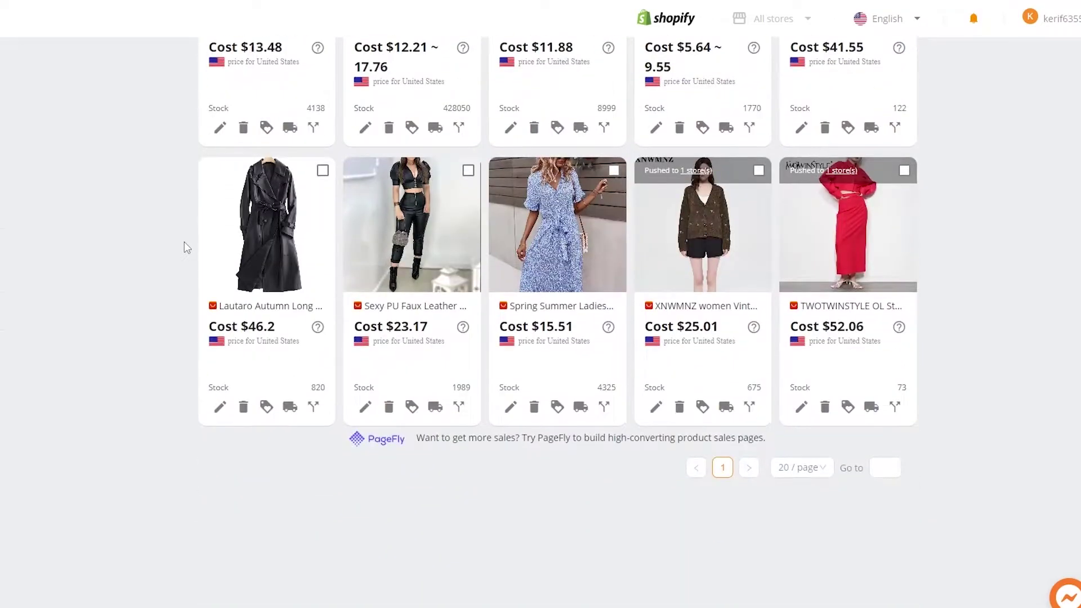
scroll(184, 242, up, 15)
scroll(184, 242, down, 2)
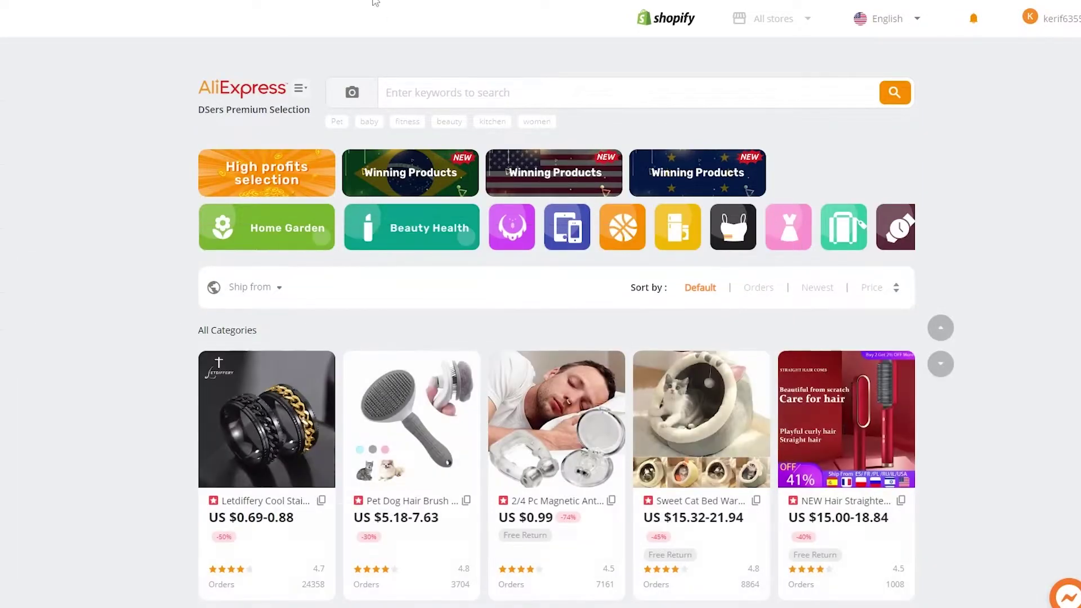
Open AliExpress in a new browser tab, dismiss the welcome coupon and browse the home page products
key(ctrl+t)
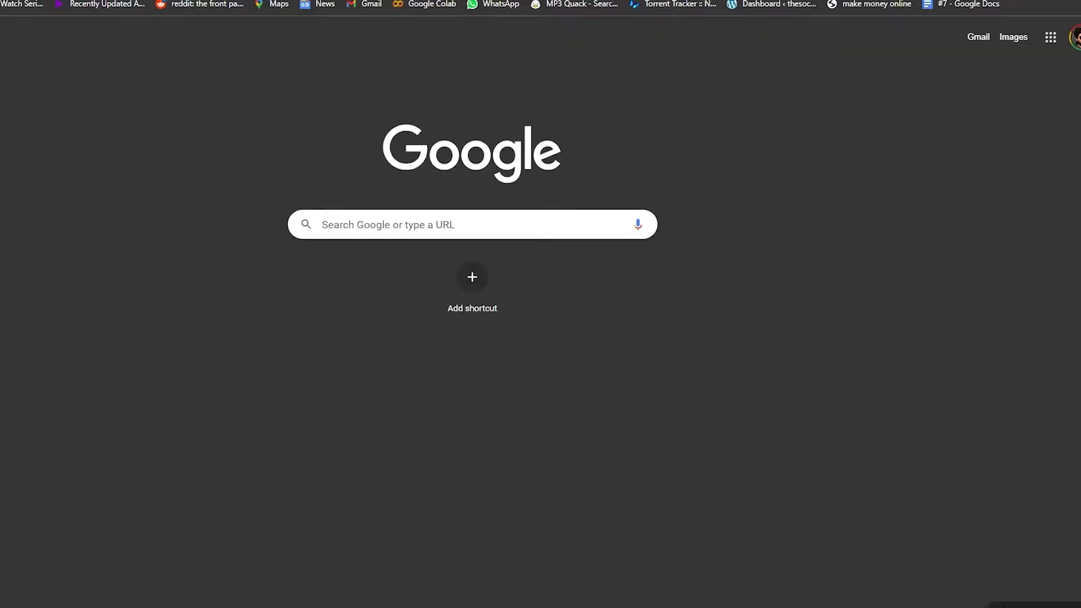
text(ali)
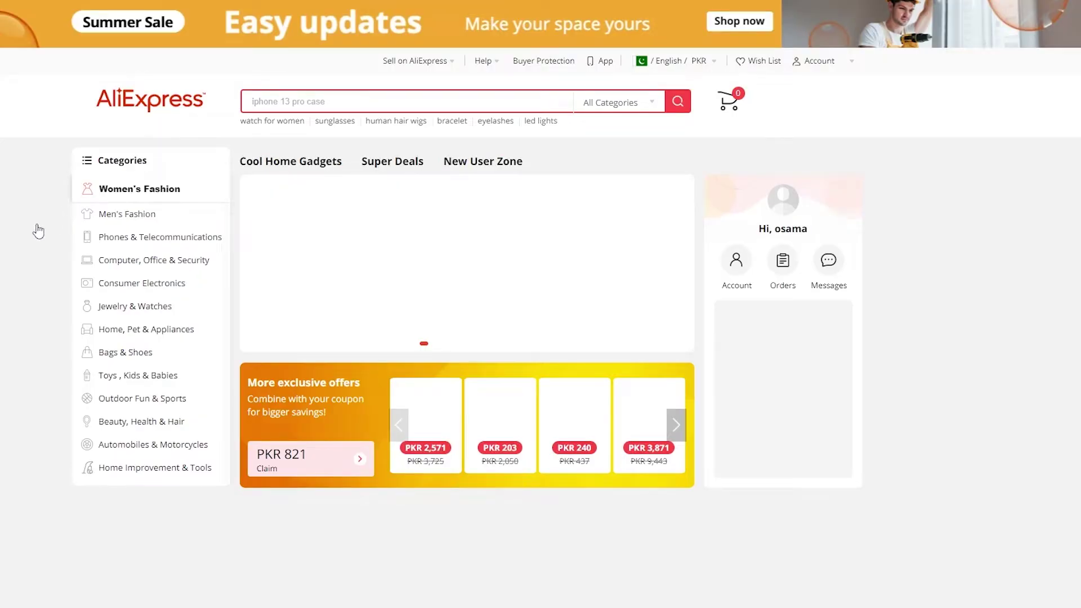
scroll(39, 231, down, 10)
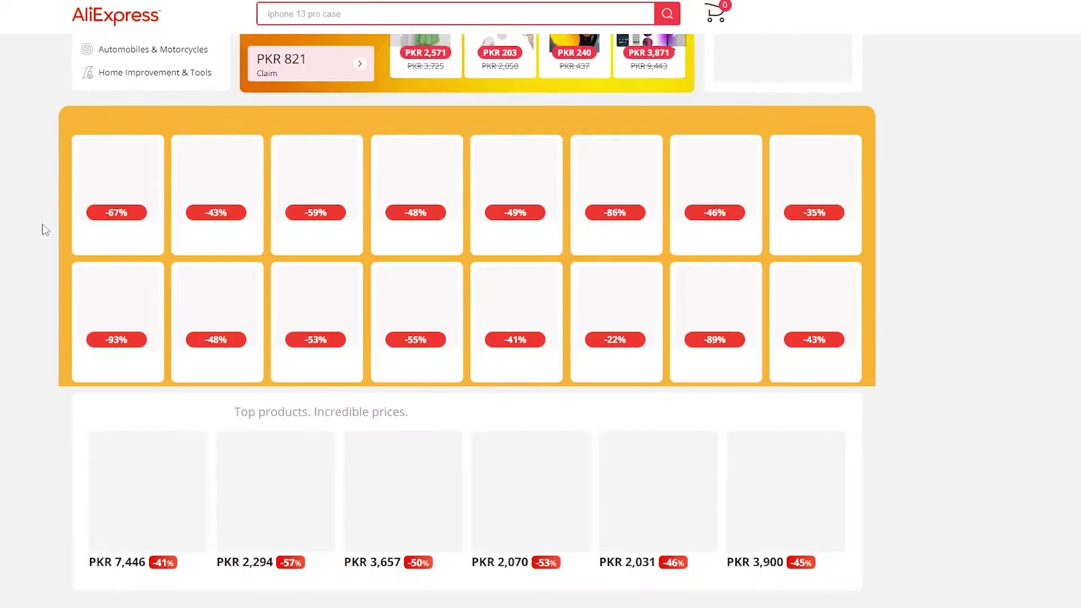
scroll(46, 222, down, 9)
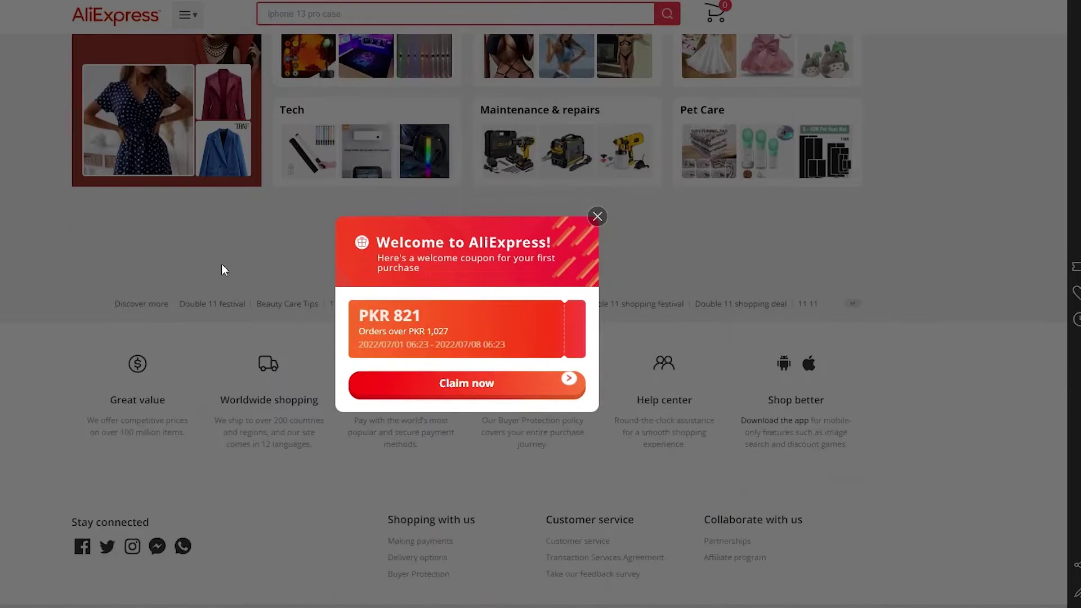
click(605, 215)
scroll(1018, 315, down, 8)
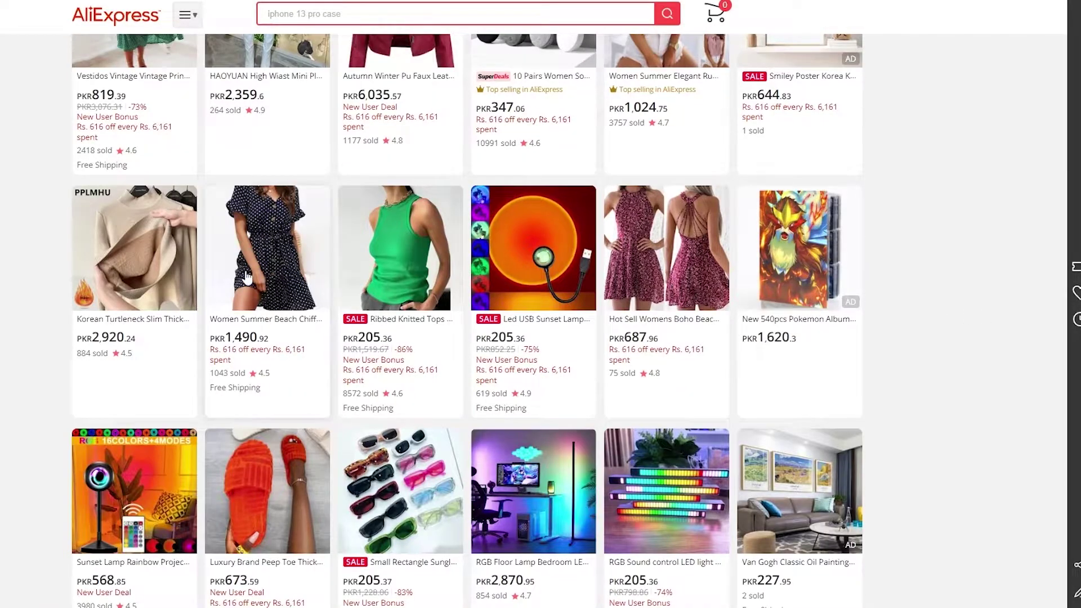
Open the navy polka-dot women's summer beach chiffon dress listing and copy its web address
click(252, 286)
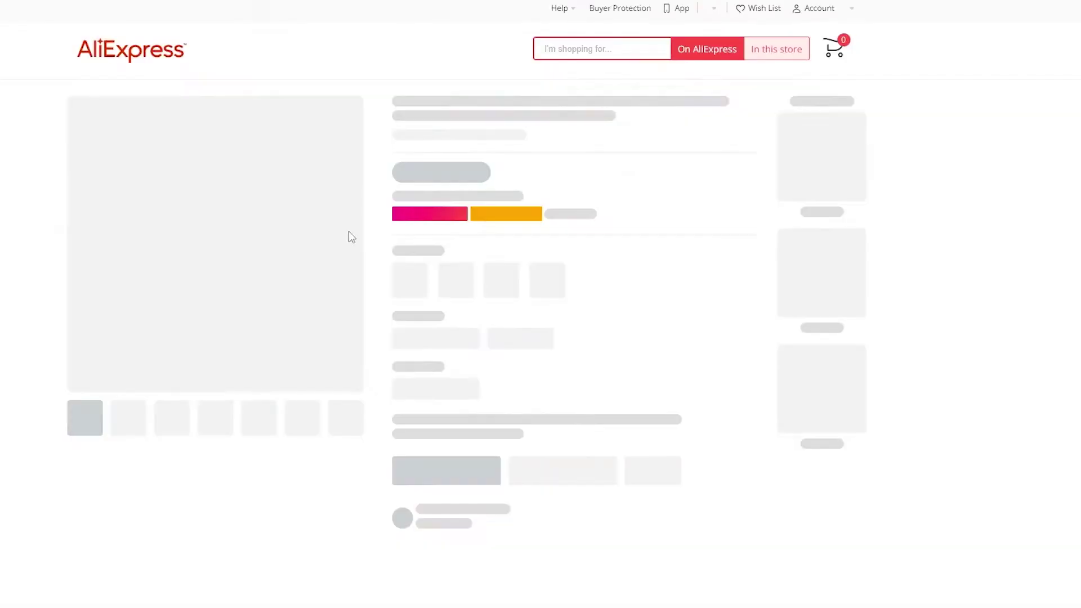
right_click(689, 2)
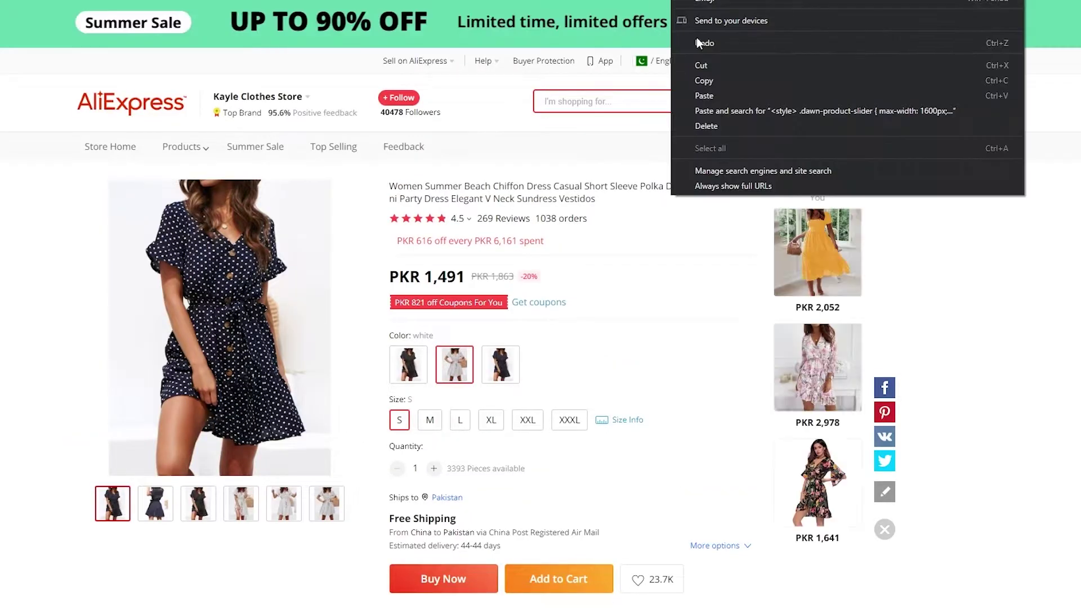
click(704, 79)
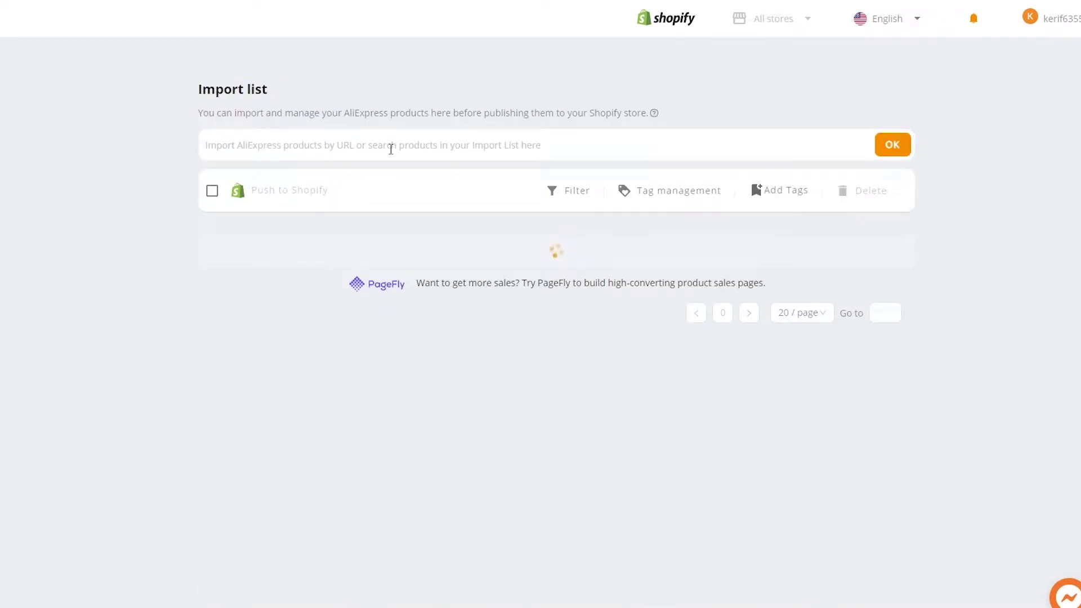
Import the polka-dot dress into the DSers import list using its copied AliExpress URL
click(382, 144)
key(ctrl+v)
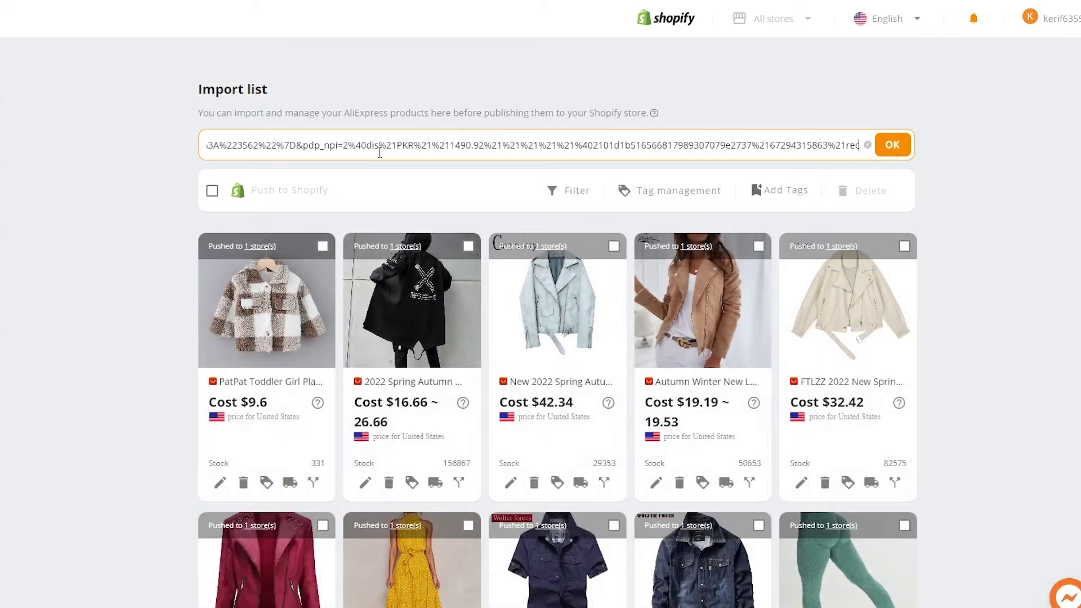
key(Return)
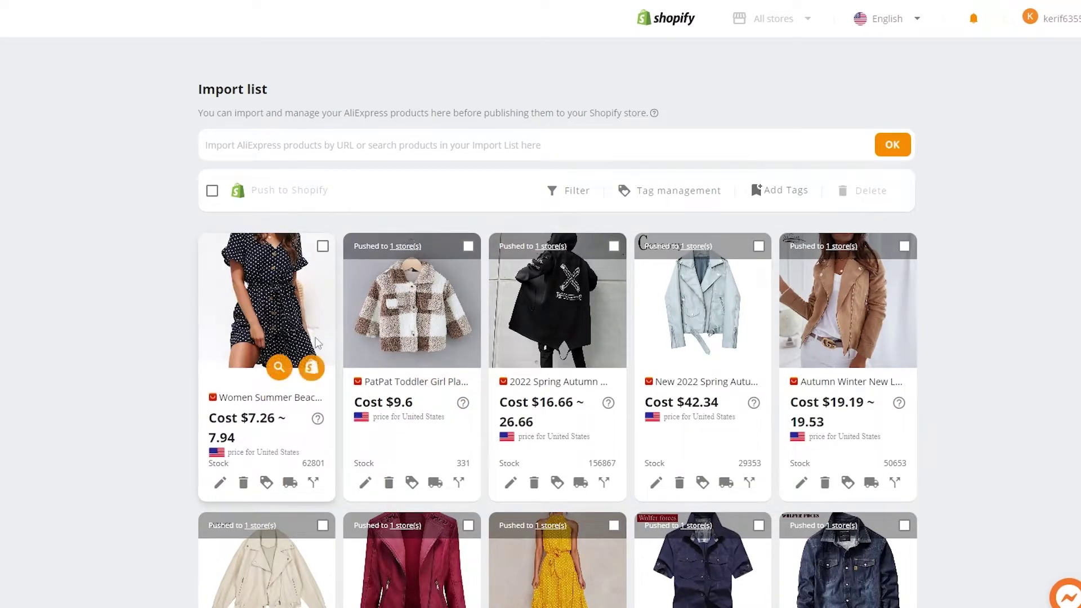
click(313, 370)
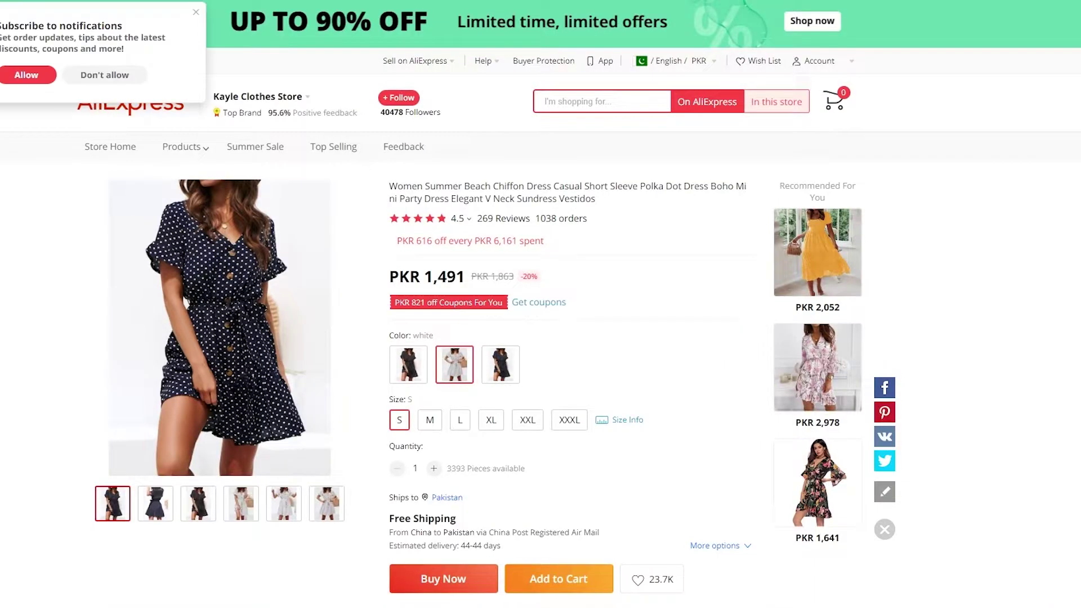
Find the O Neck long-sleeve shirt from Kayle Clothes Store on AliExpress and copy its web address
scroll(42, 338, down, 15)
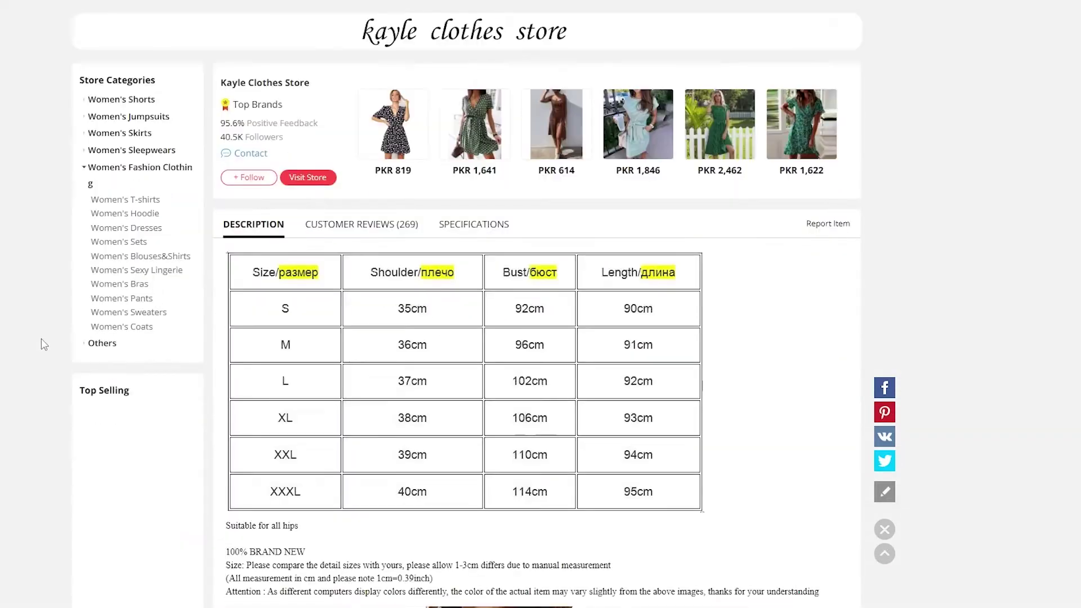
scroll(455, 263, down, 10)
scroll(242, 285, up, 6)
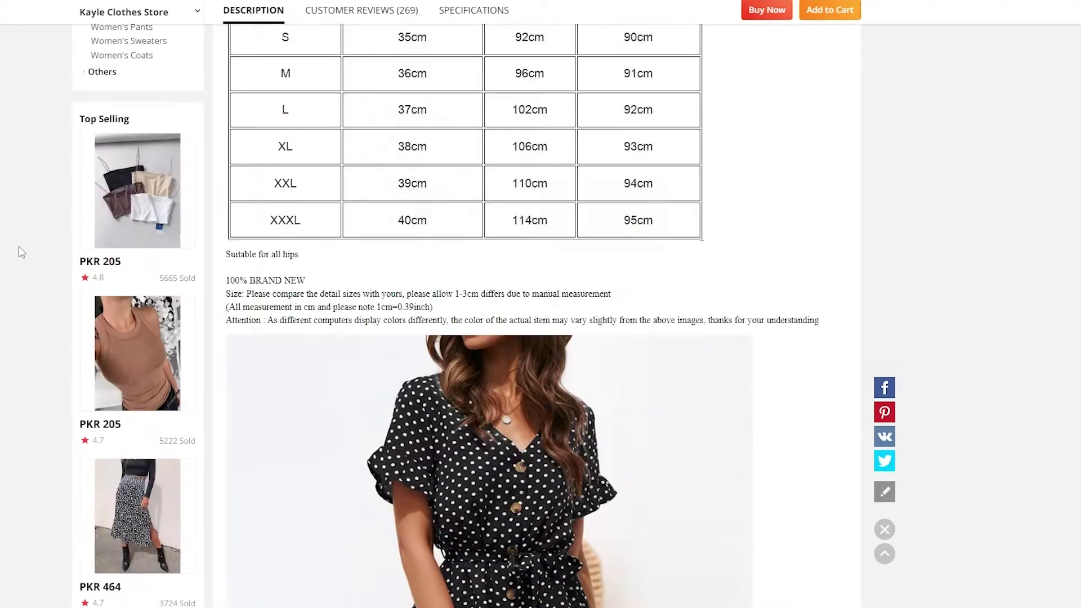
scroll(134, 230, down, 10)
scroll(148, 439, up, 5)
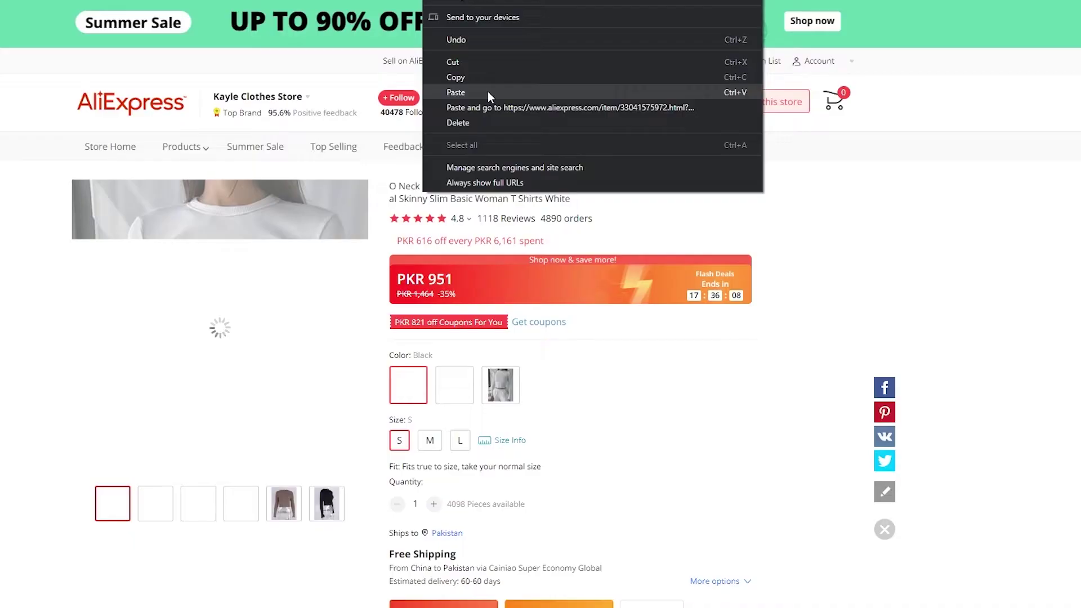
click(488, 83)
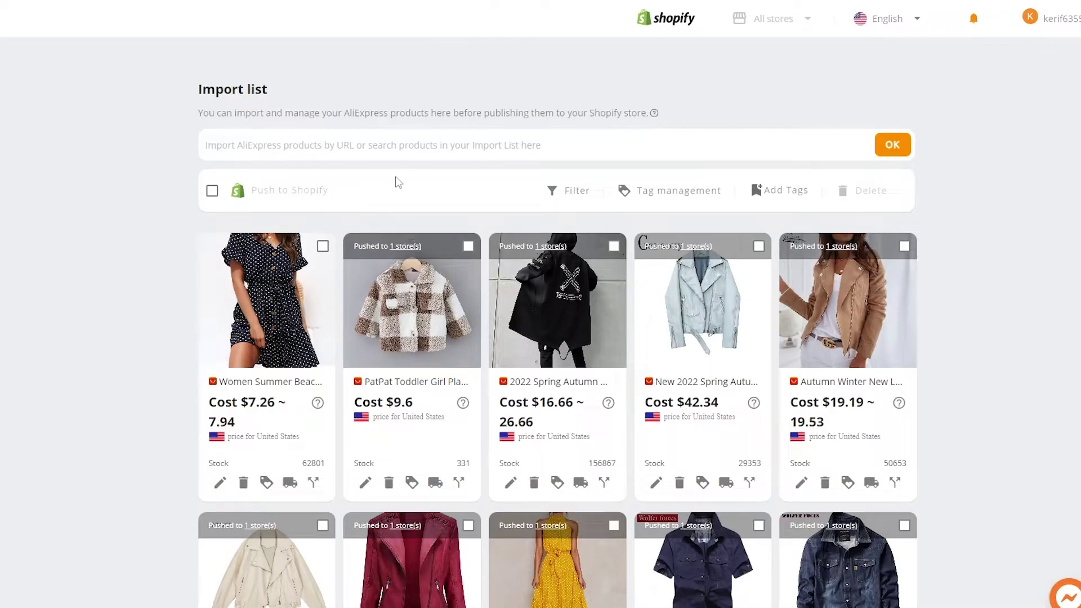
Import the O Neck long-sleeve shirt into the DSers import list using its copied URL
click(387, 138)
key(ctrl+v)
click(892, 145)
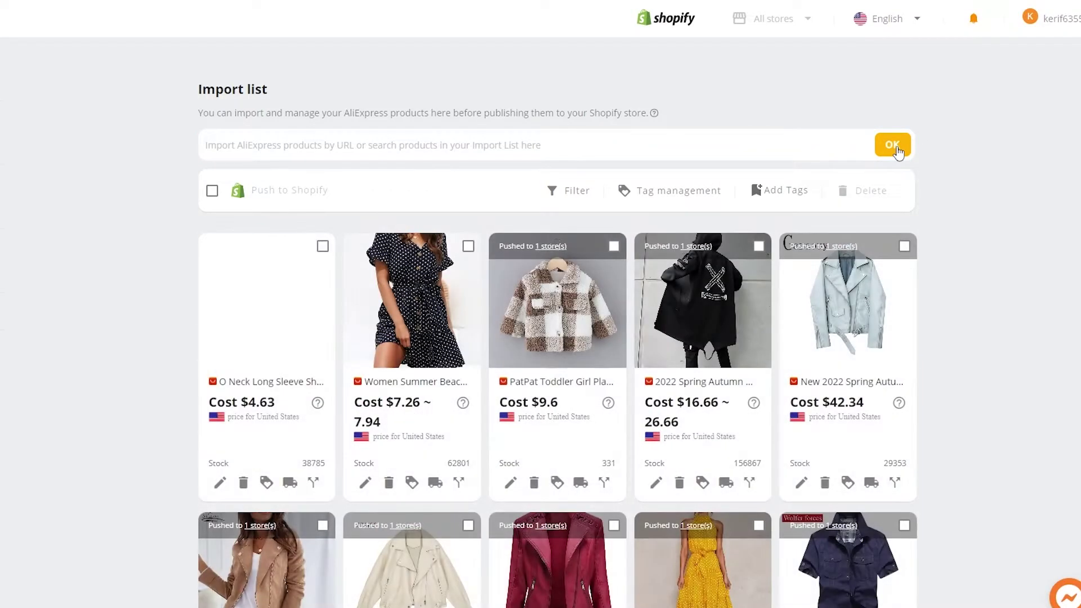
Push the O Neck long-sleeve shirt and the women's summer beach dress to the Shopify store with the pricing rule applied
click(322, 246)
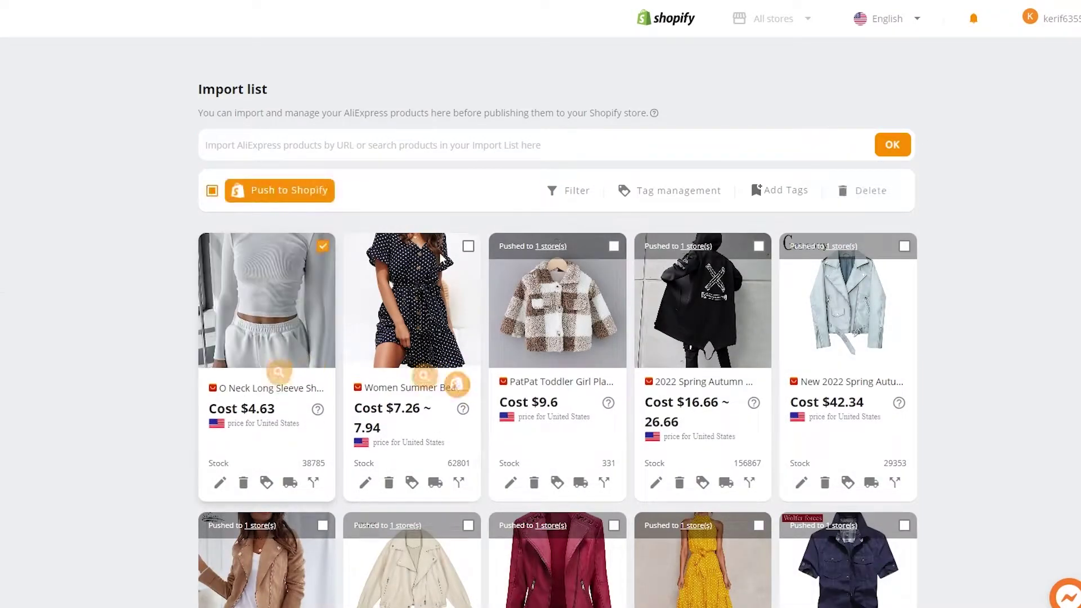
click(468, 246)
click(269, 191)
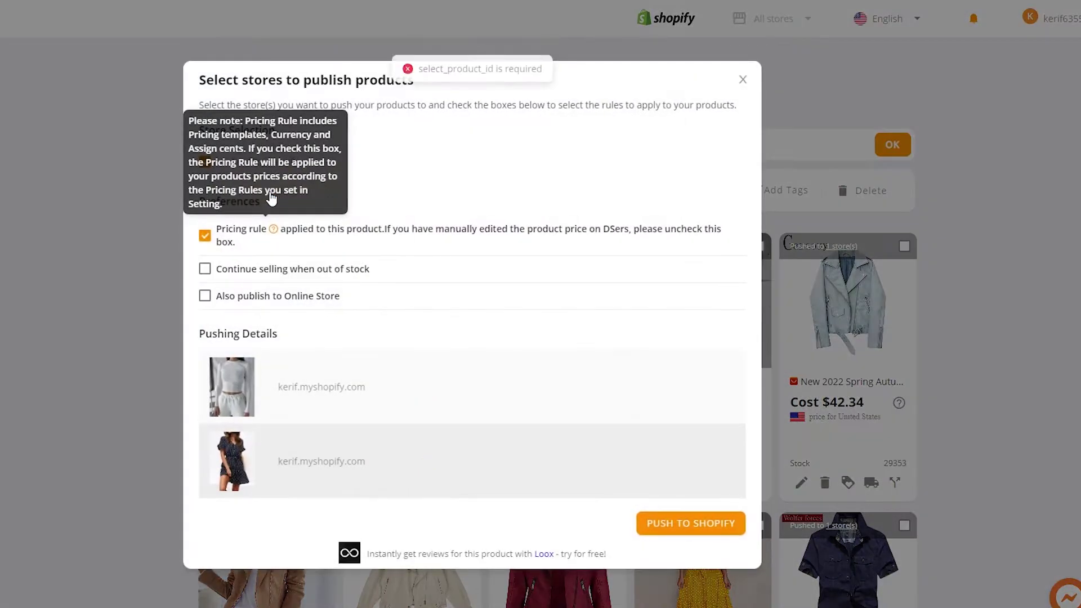
click(704, 521)
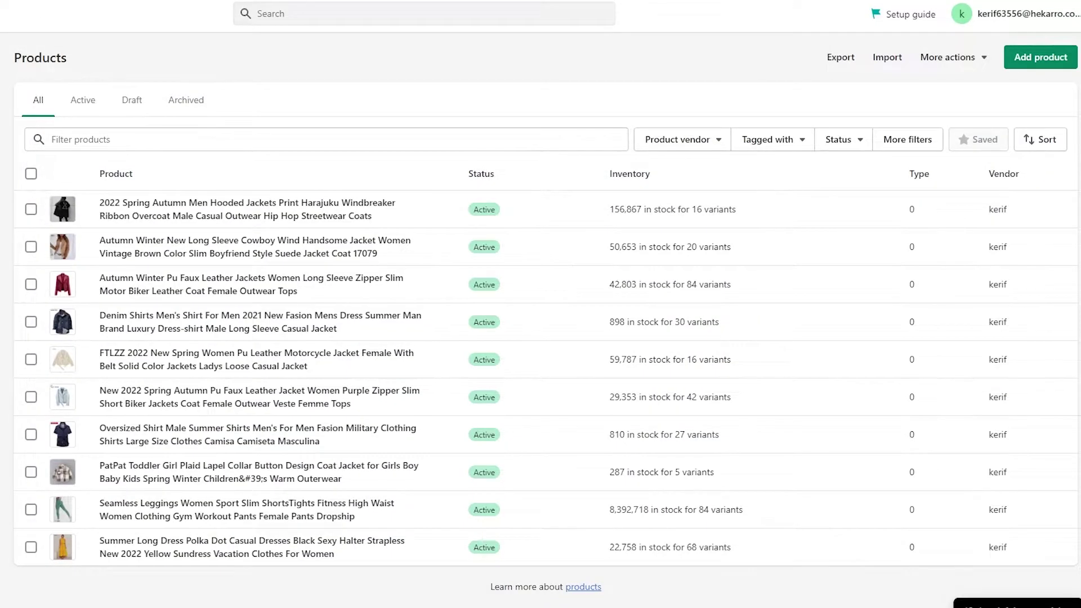
In the Shopify admin, reload the product list and check it for the newly pushed items
scroll(451, 265, down, 1)
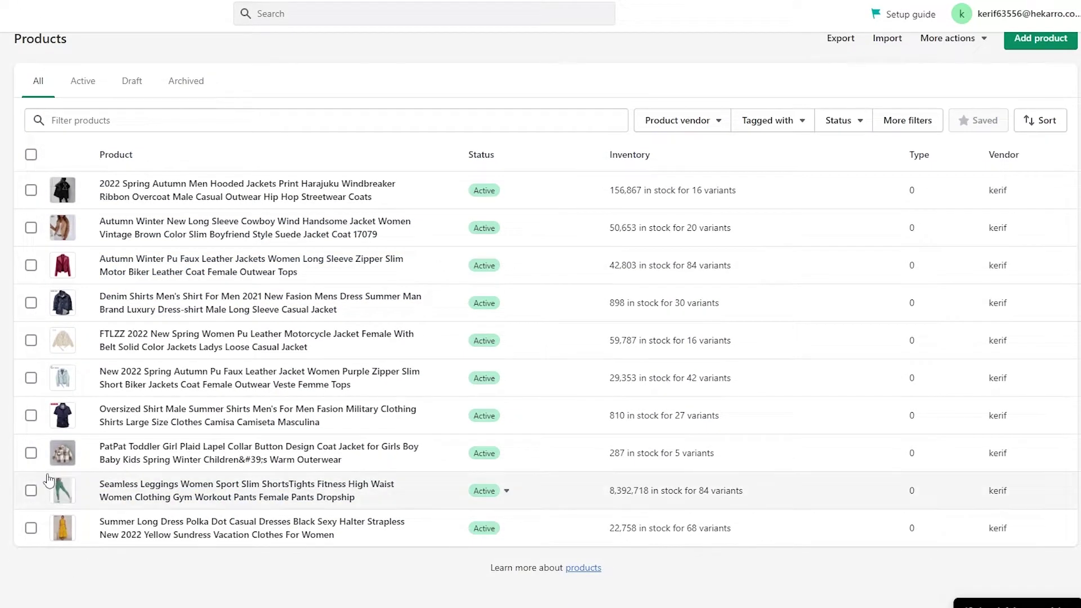
scroll(48, 463, down, 1)
key(F5)
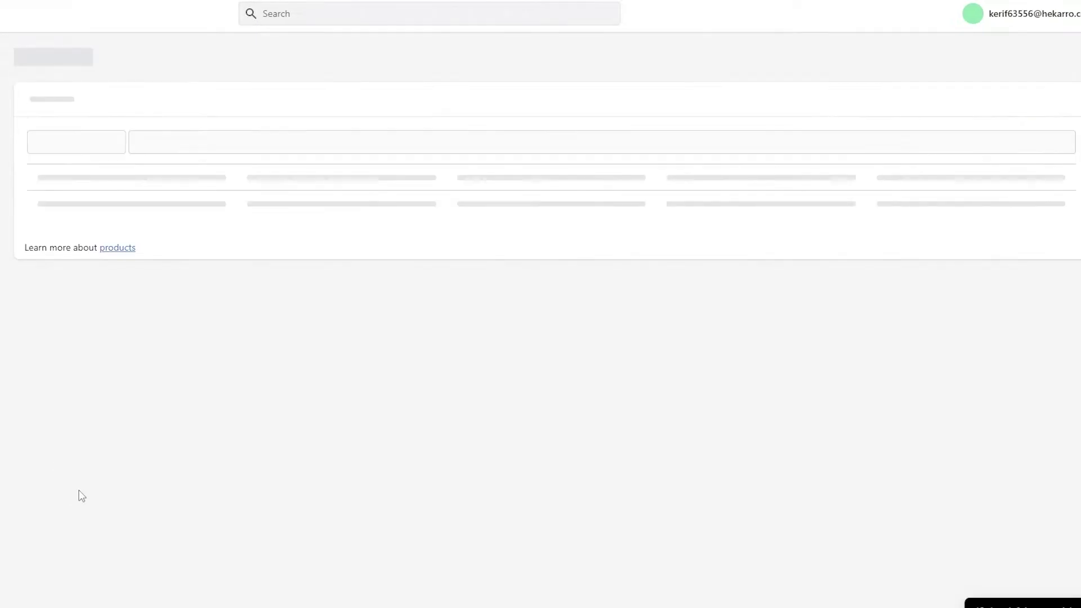
scroll(81, 490, down, 3)
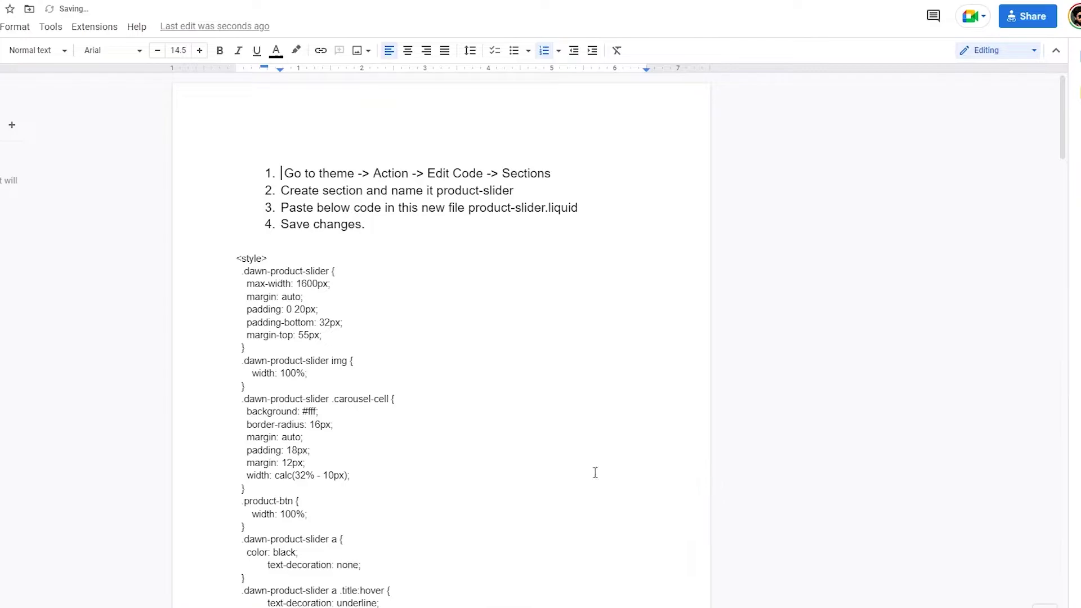
In the Google Docs instructions, copy the whole slider code from <style> to {% endschema %}
scroll(310, 322, down, 20)
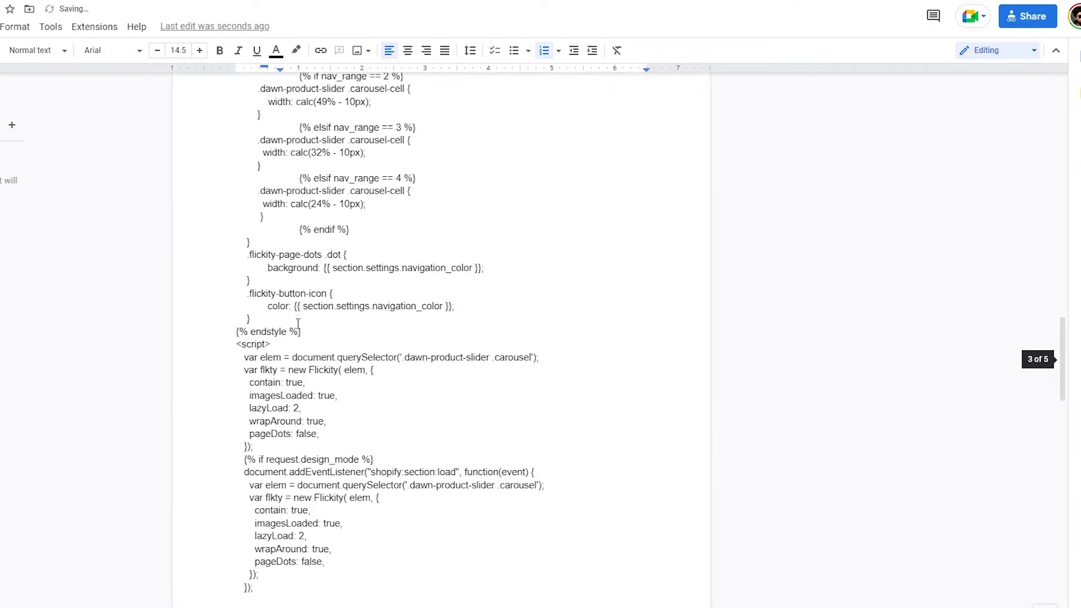
scroll(298, 324, down, 9)
scroll(299, 323, up, 7)
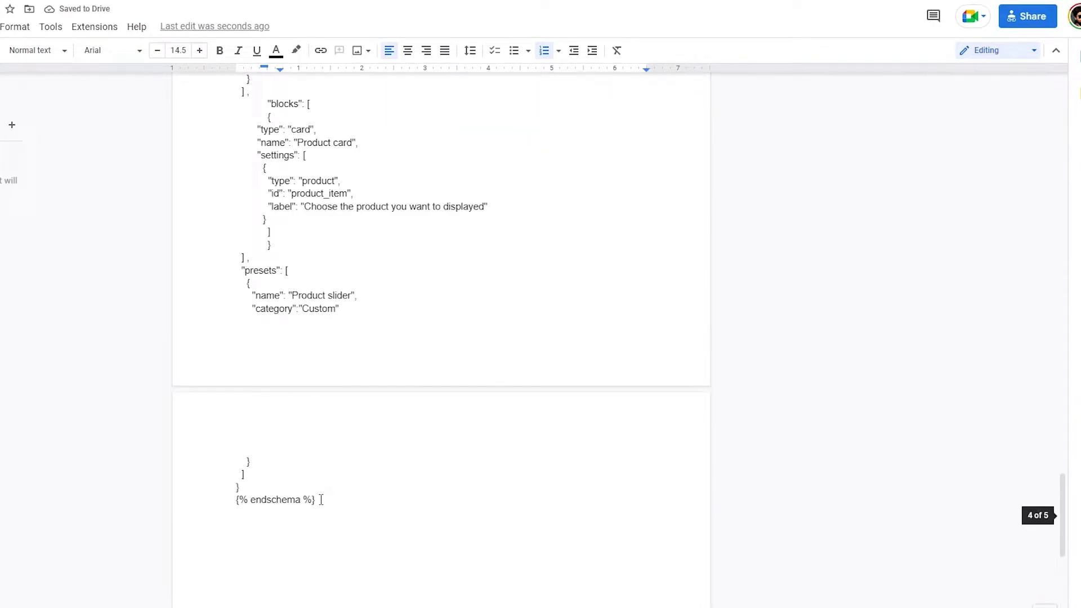
drag(321, 499, 226, 272)
scroll(235, 387, up, 20)
scroll(235, 387, up, 6)
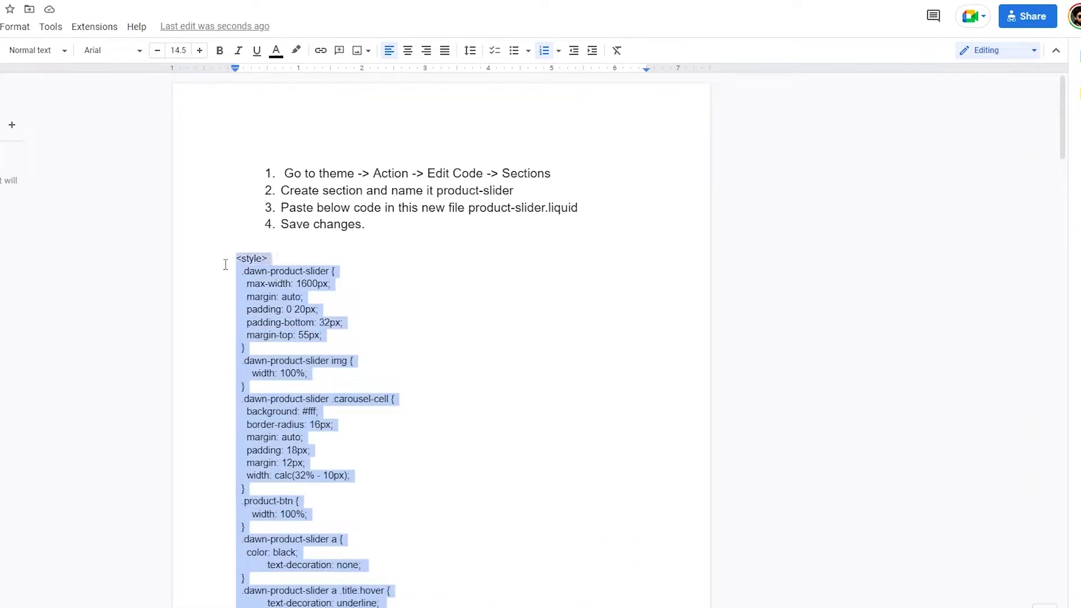
right_click(253, 274)
click(296, 310)
click(357, 326)
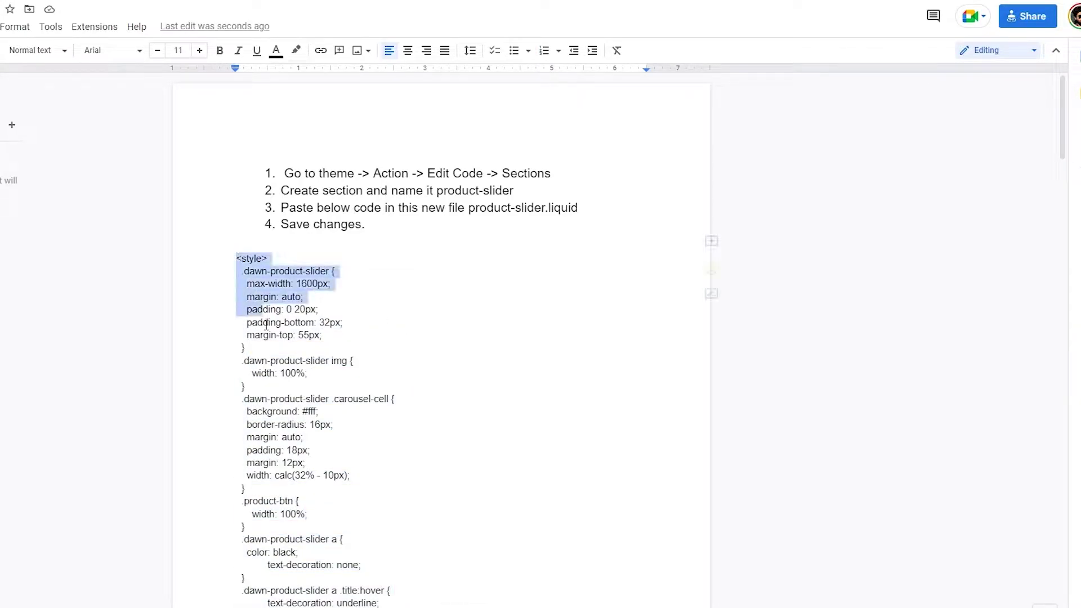
Review the extent of the slider code and the numbered setup instructions for creating the product-slider section
drag(266, 325, 273, 356)
scroll(273, 356, down, 3)
scroll(309, 423, down, 20)
drag(308, 416, 311, 423)
scroll(311, 424, down, 6)
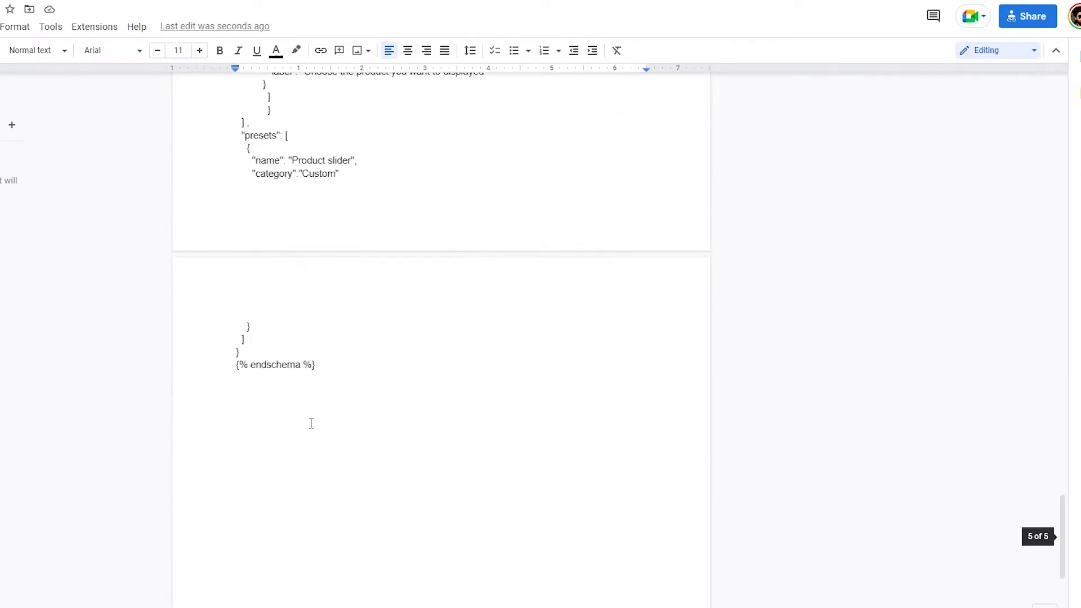
key(ctrl+a)
scroll(316, 377, up, 20)
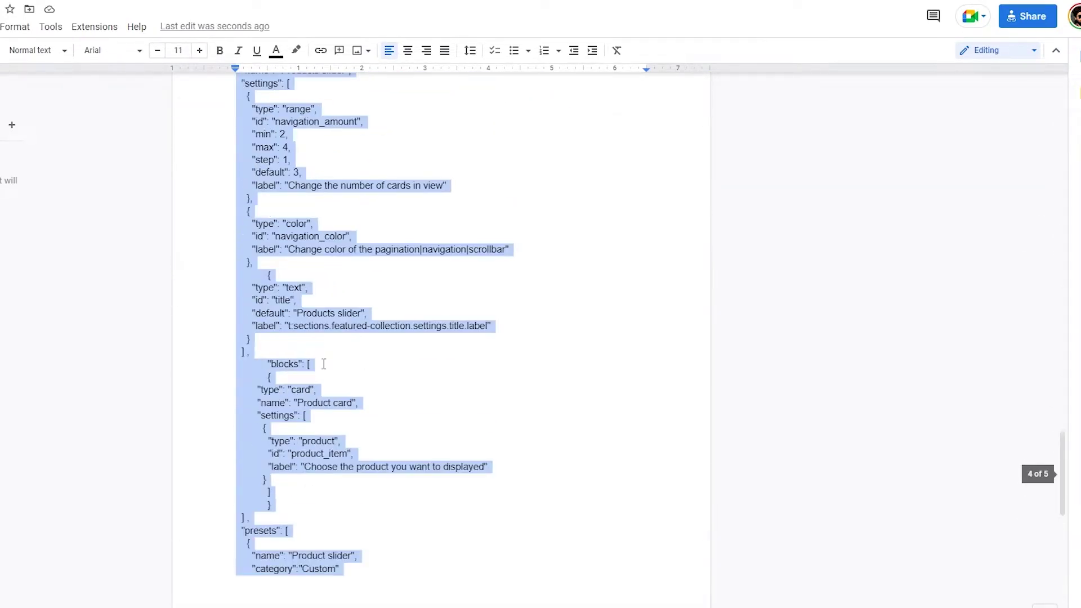
click(291, 295)
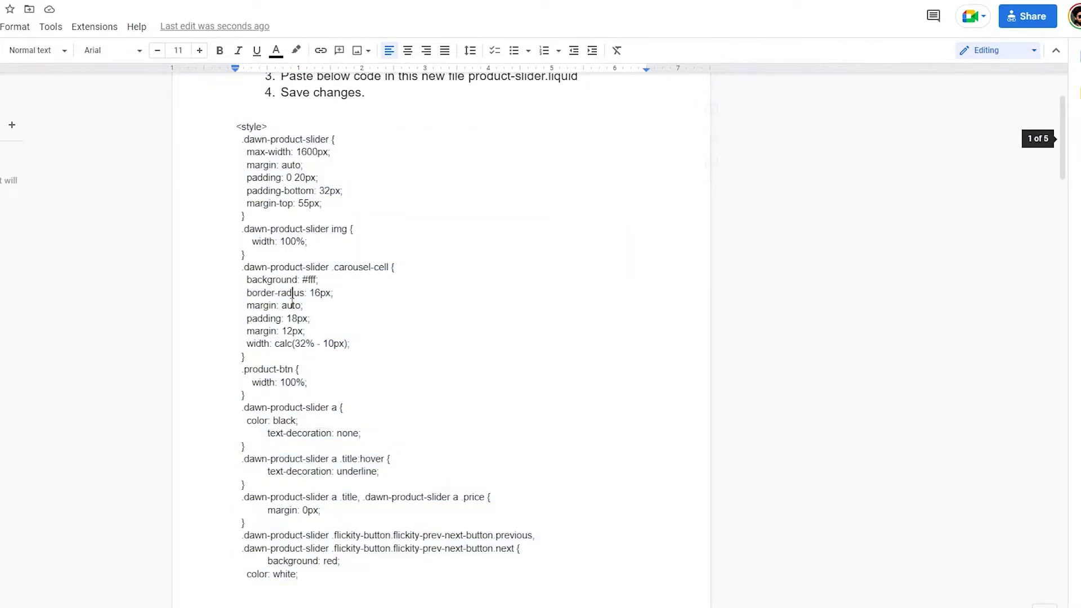
scroll(275, 366, up, 2)
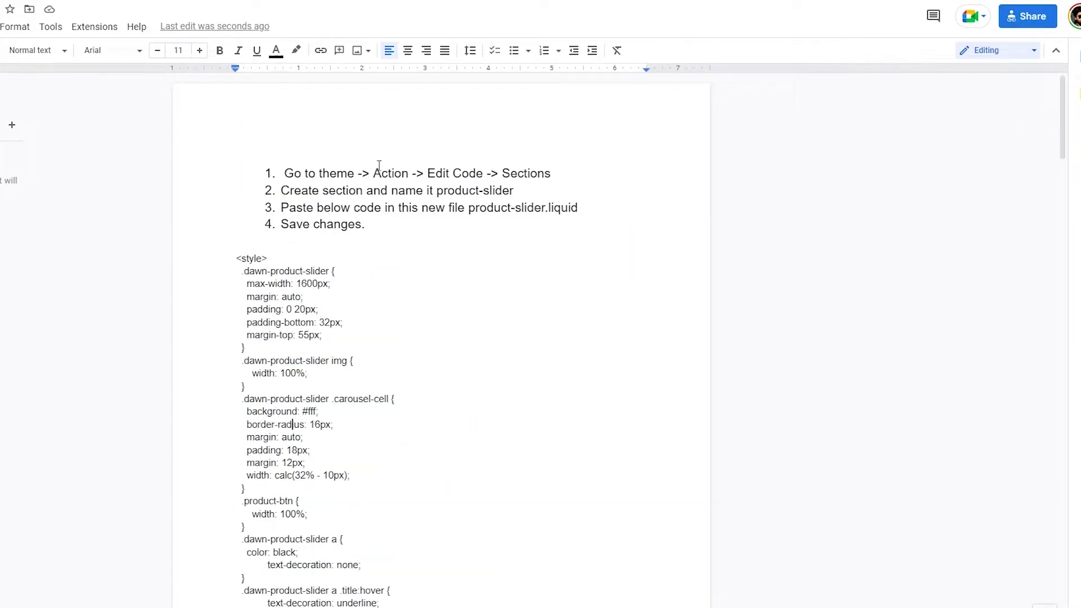
drag(347, 240, 520, 195)
click(320, 173)
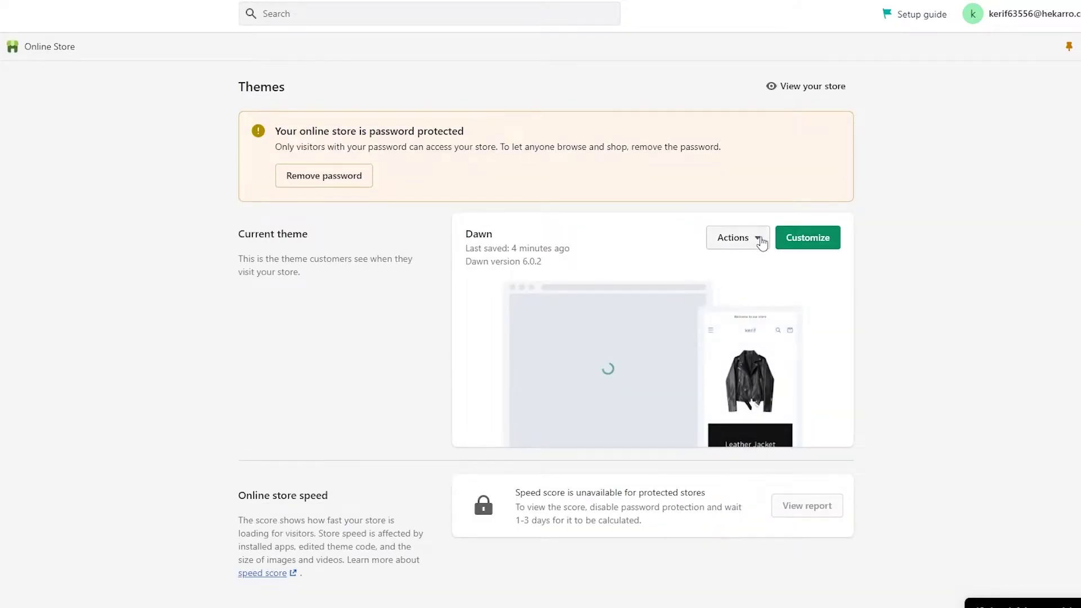
In the Shopify admin, open the Dawn theme's code for editing and expand only its Sections folder
click(757, 243)
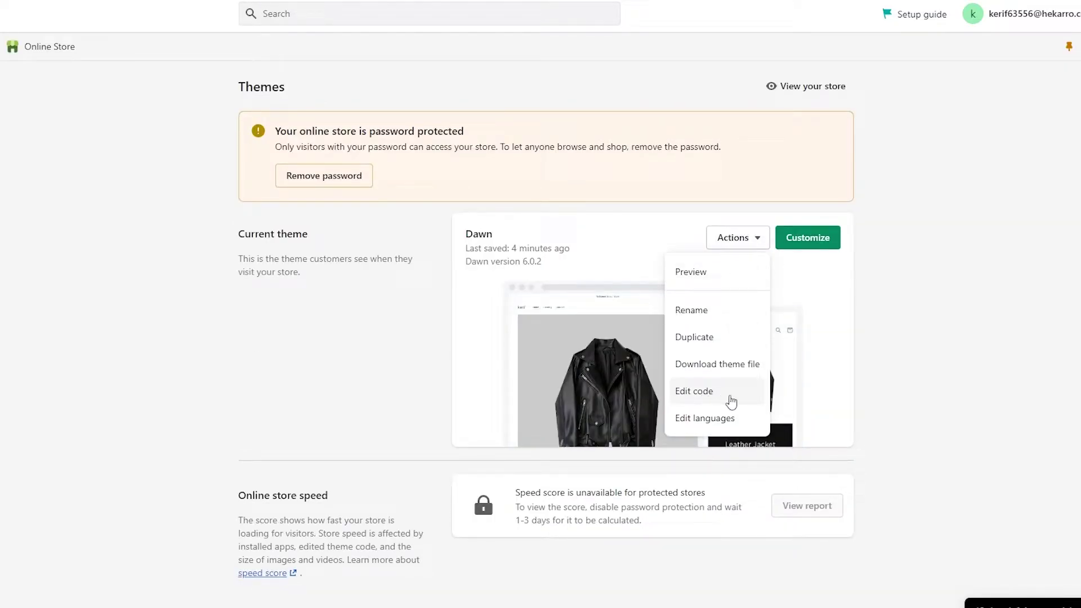
click(123, 282)
click(726, 237)
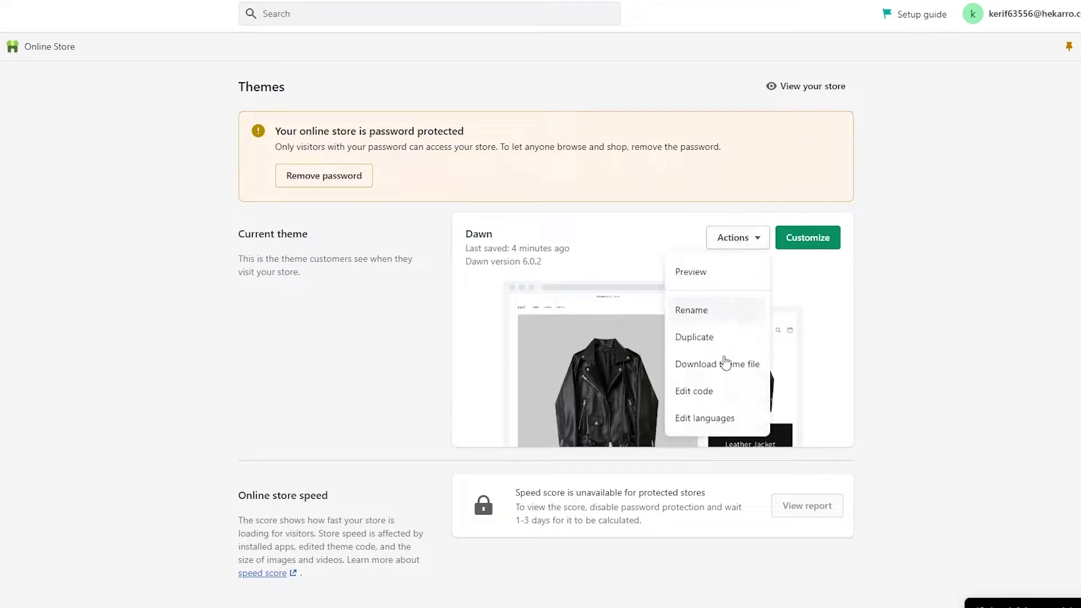
click(698, 398)
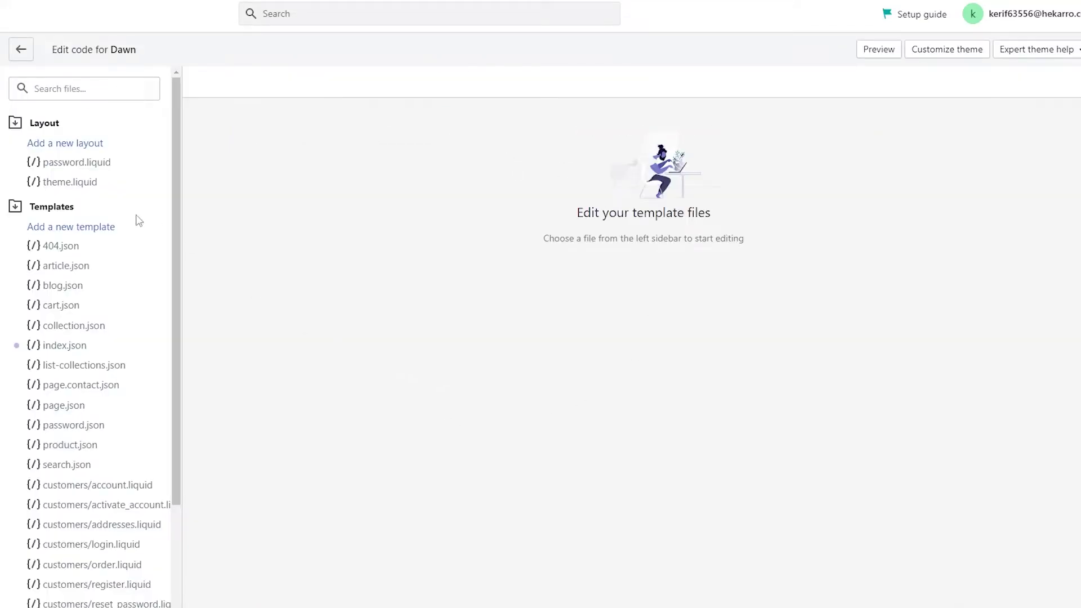
click(15, 125)
click(15, 148)
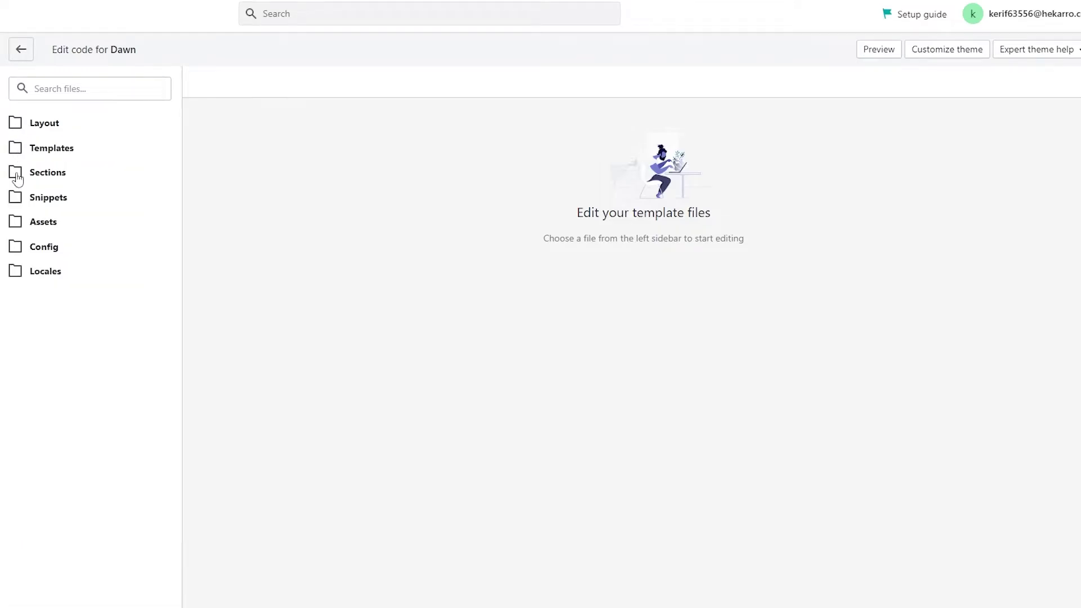
click(47, 175)
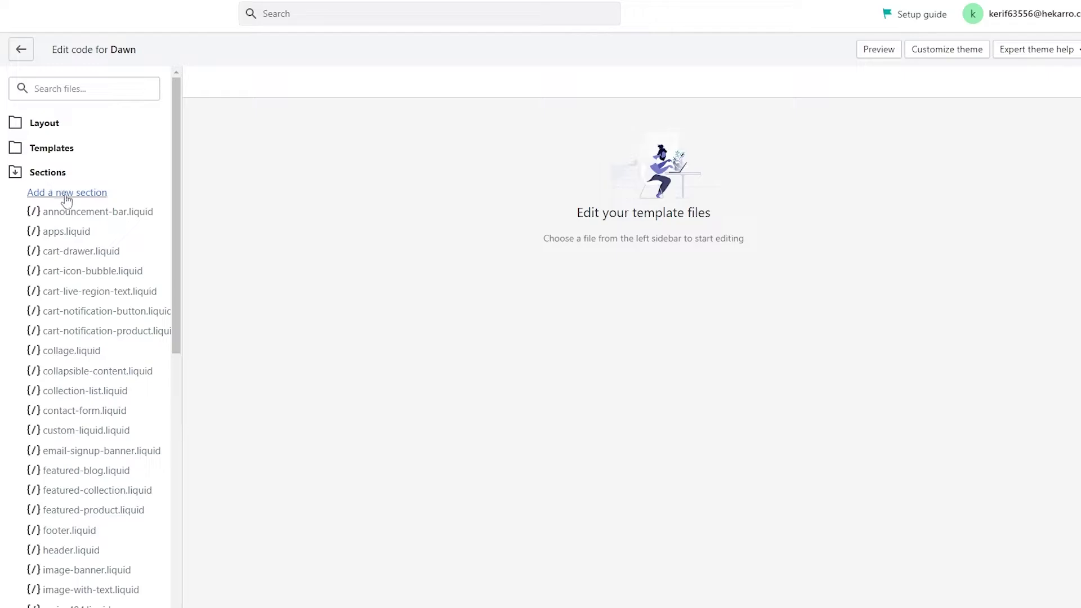
Create a new theme section named product-slider
click(67, 192)
click(445, 127)
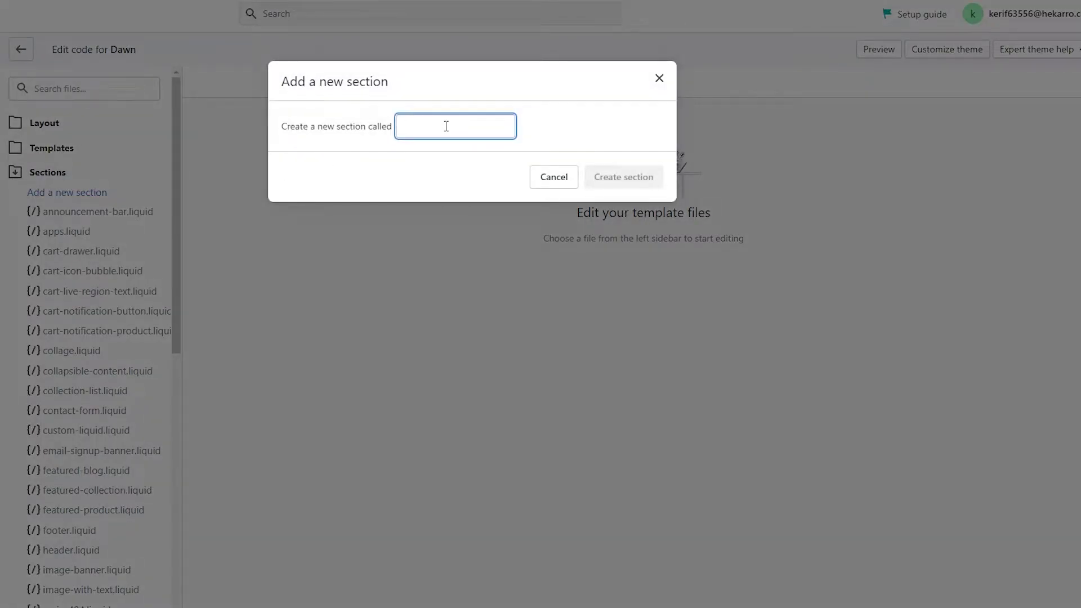
text(product-slider)
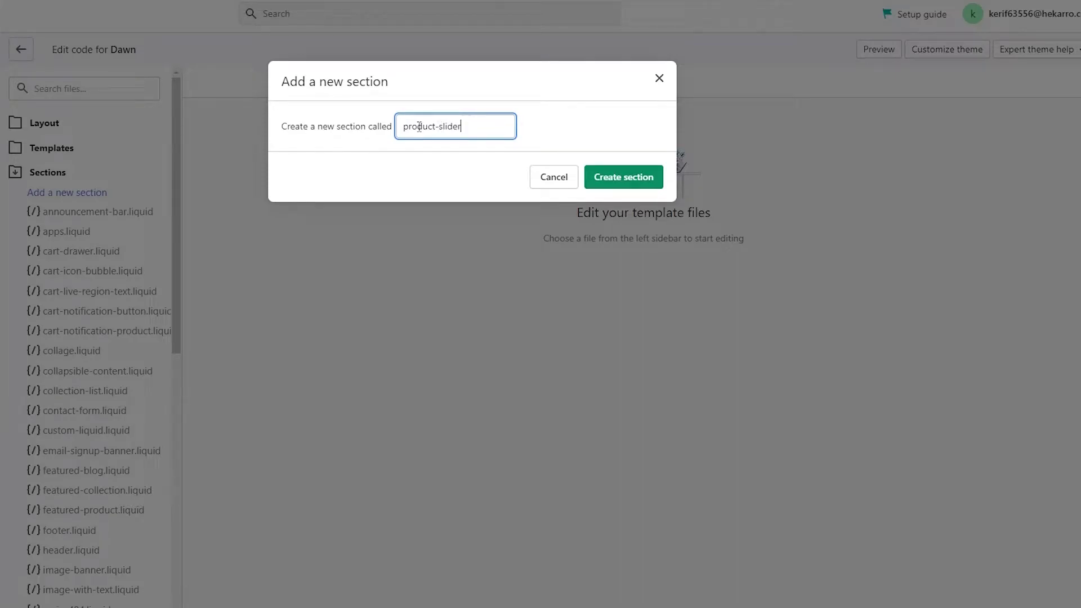
drag(415, 128, 442, 129)
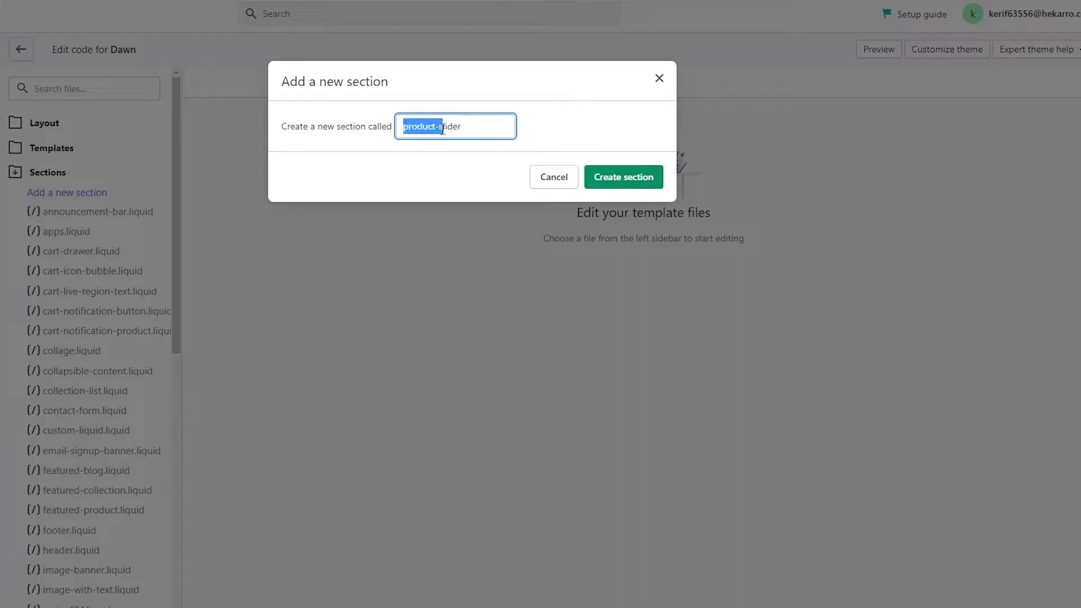
click(479, 129)
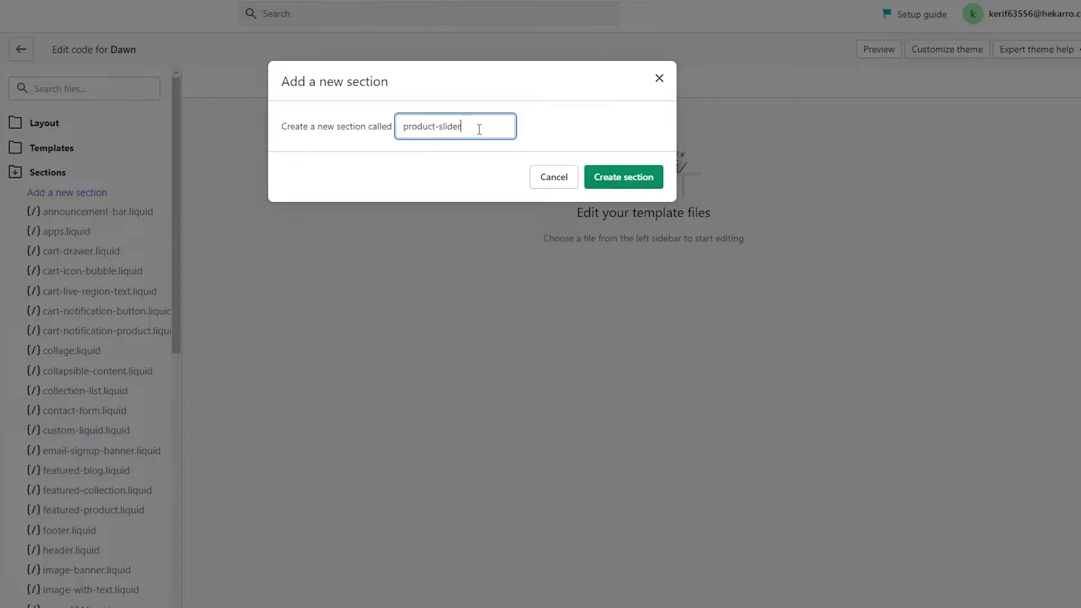
click(620, 178)
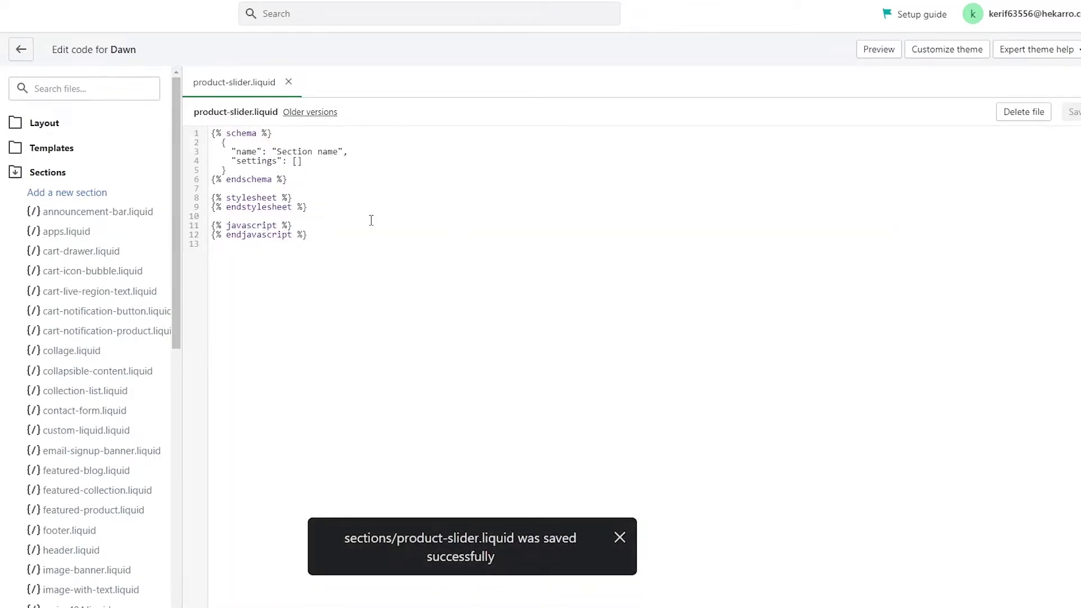
Delete all the default code in product-slider.liquid
click(368, 254)
drag(325, 243, 194, 133)
key(BackSpace)
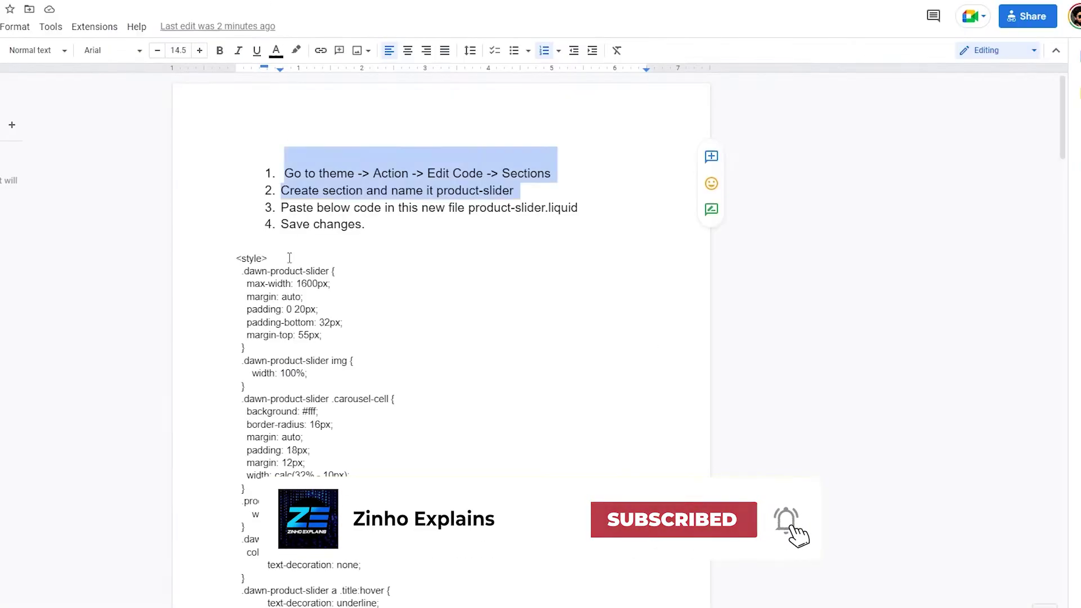
In the Google Docs instructions, select the slider code from <style> through {% endschema %} and copy it
click(237, 258)
scroll(287, 340, down, 20)
drag(251, 276, 353, 382)
scroll(311, 355, down, 10)
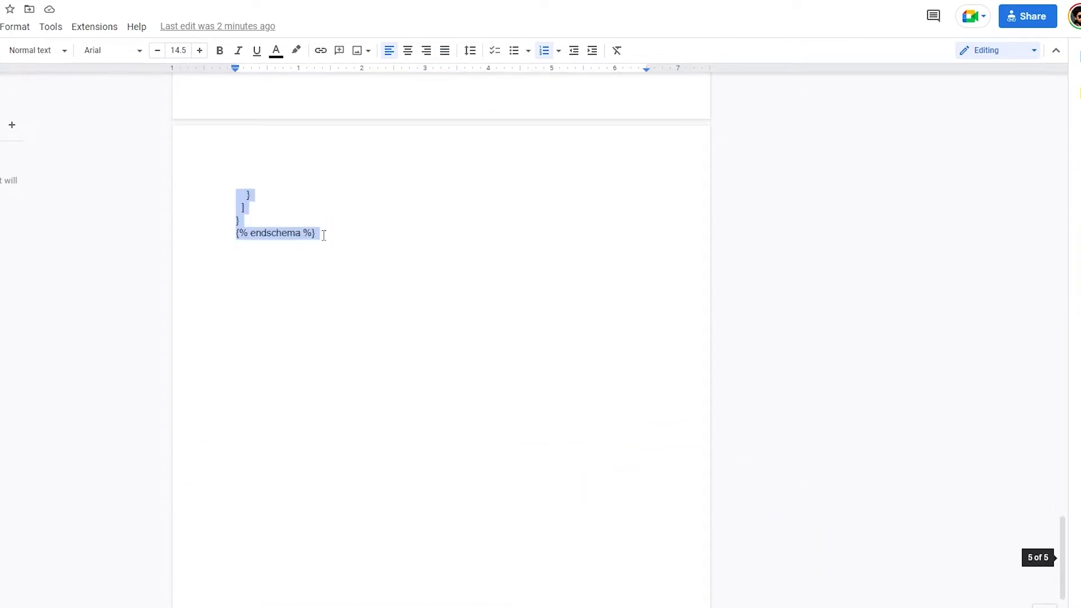
right_click(304, 233)
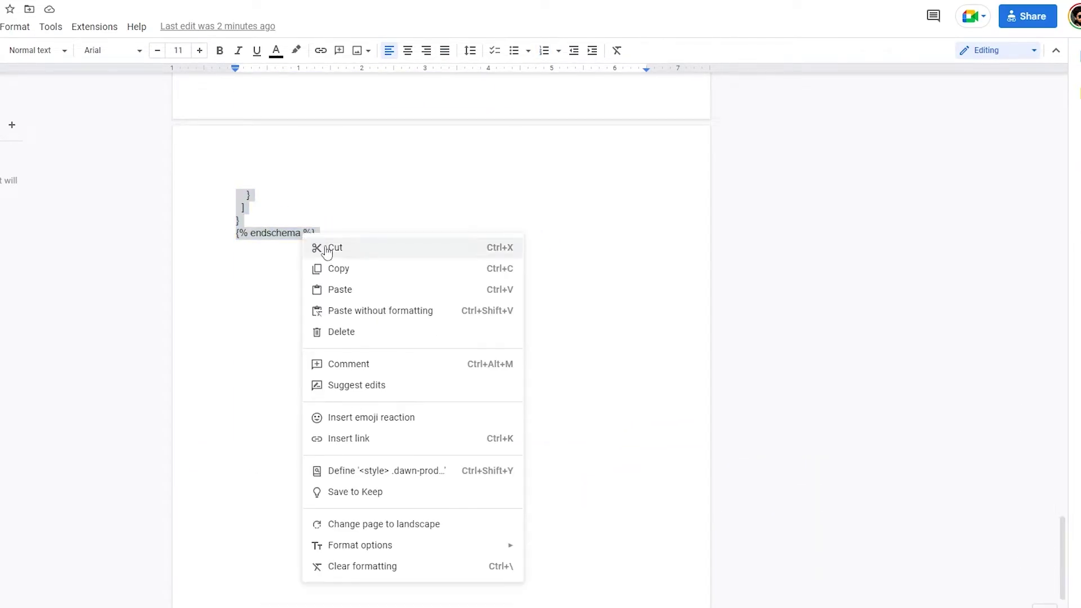
click(343, 273)
Back in the Shopify code editor, paste the copied slider code into product-slider.liquid, look it over and save the file
key(ctrl+tab)
right_click(301, 198)
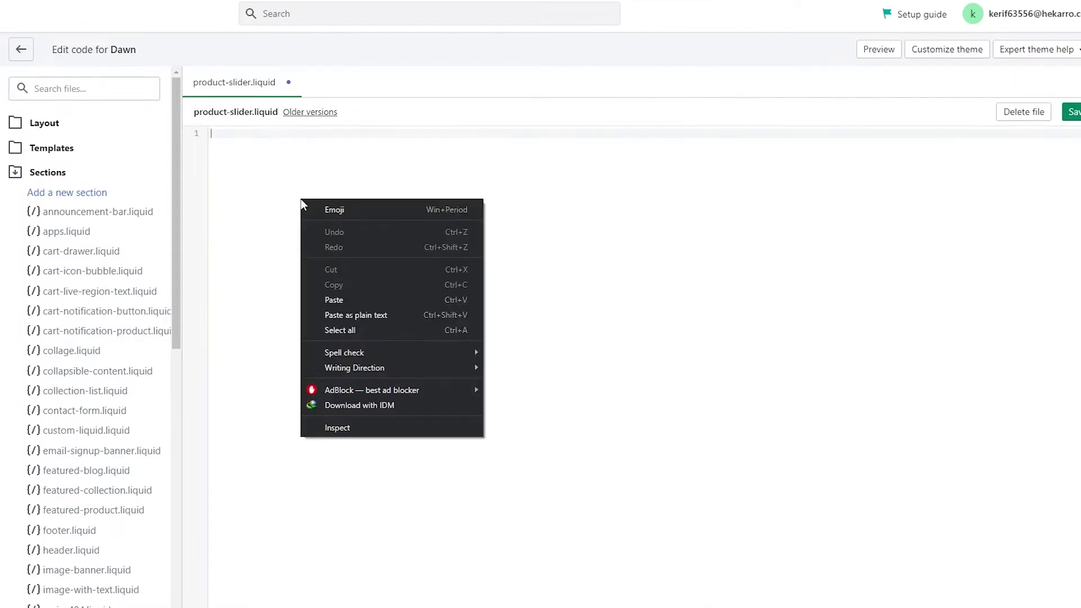
click(350, 297)
scroll(352, 297, up, 20)
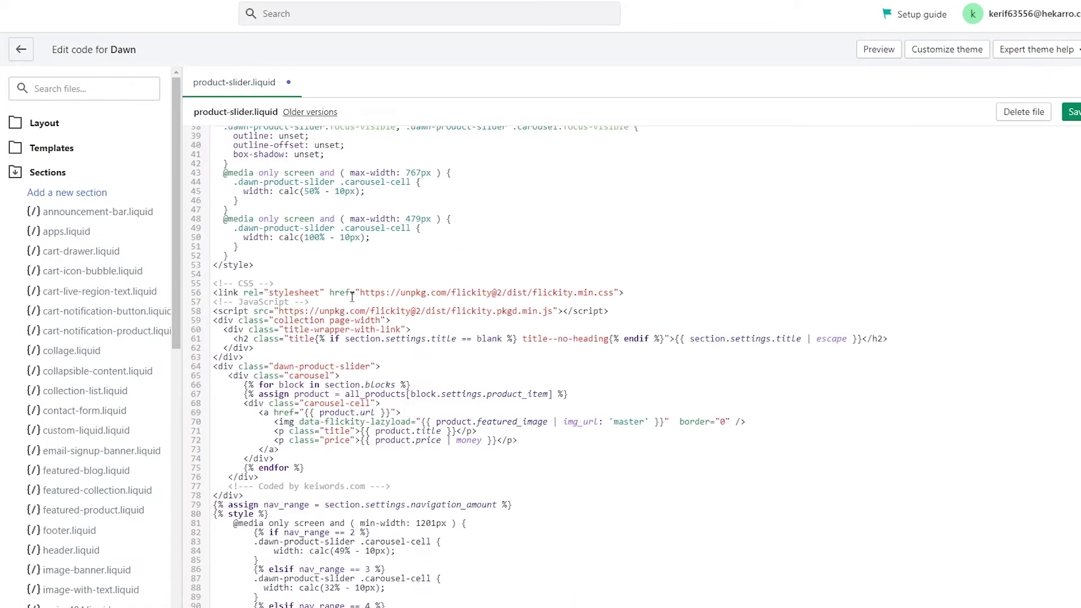
scroll(287, 263, down, 20)
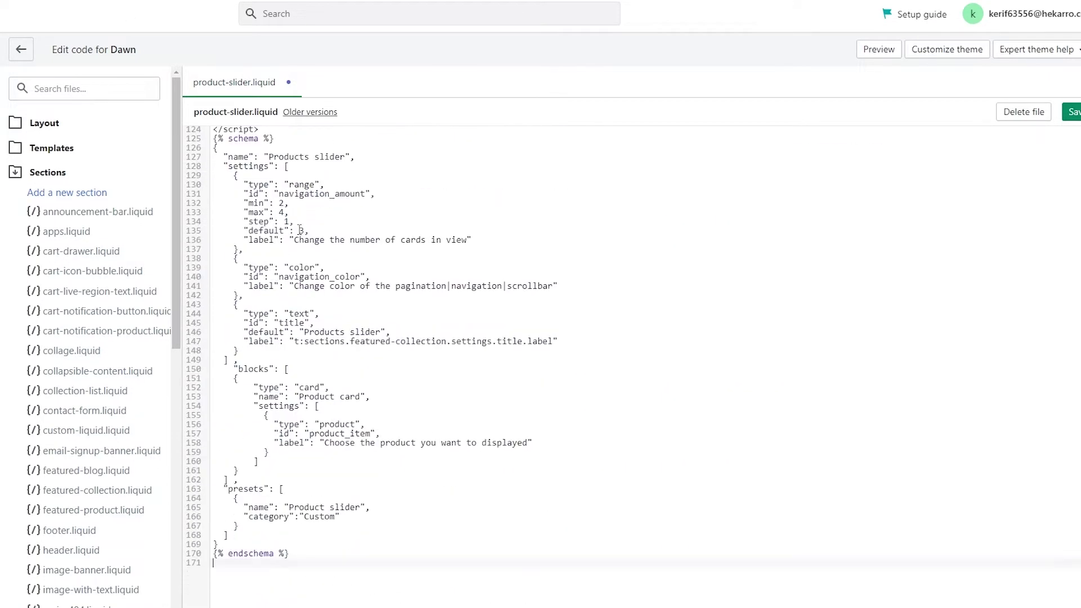
scroll(301, 230, up, 7)
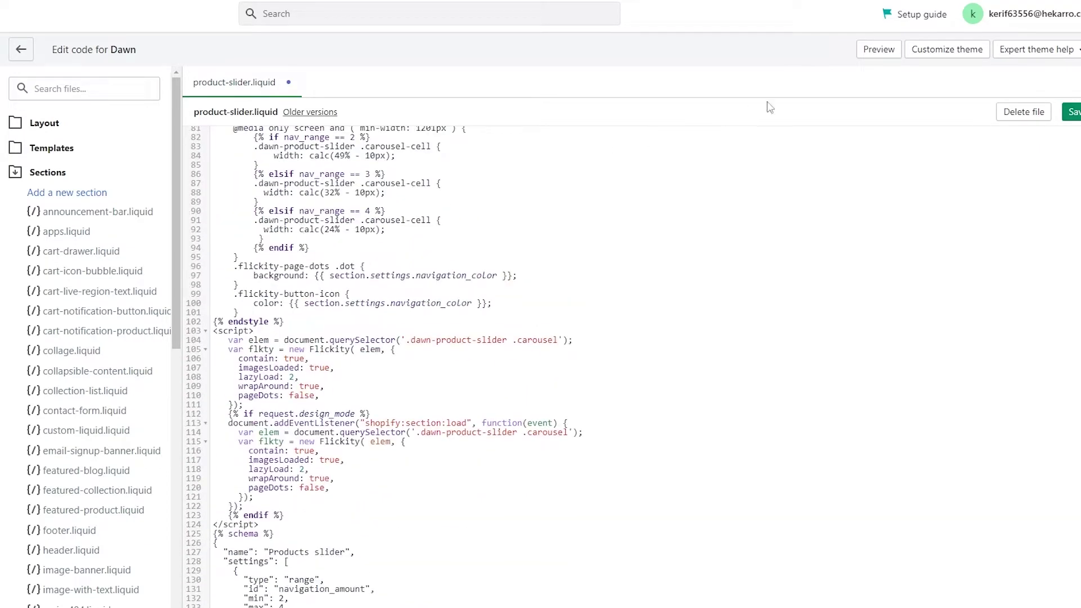
click(1075, 116)
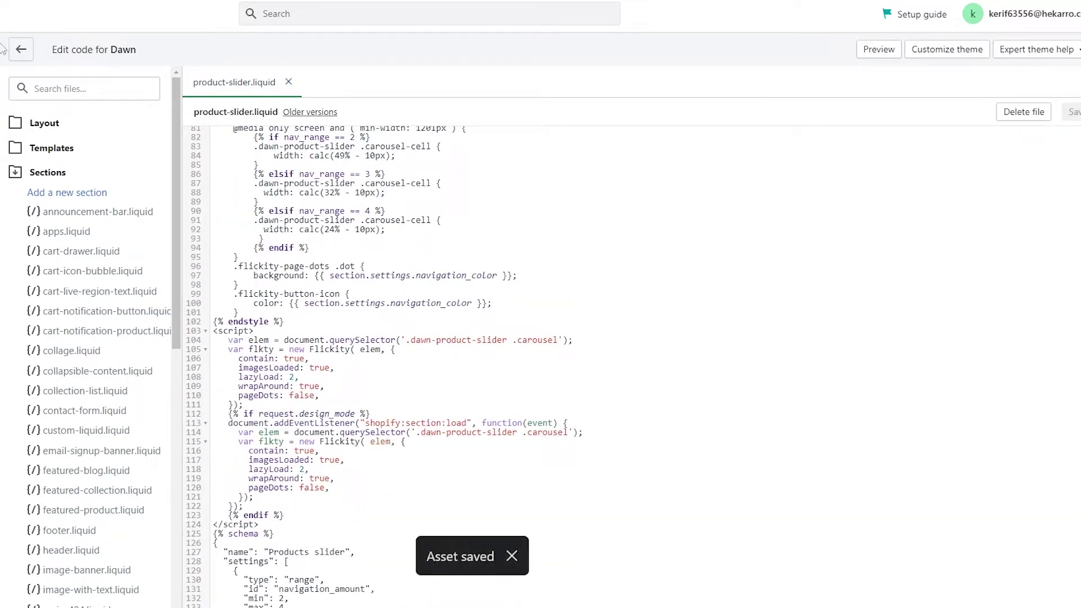
Leave the code editor and open the Dawn theme for customization
click(21, 49)
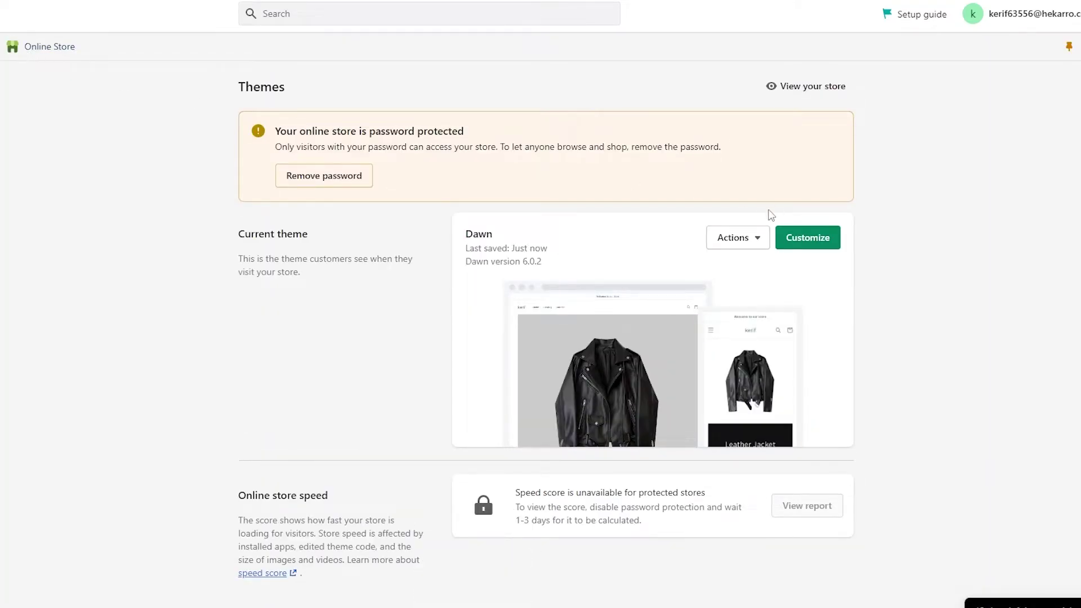
click(798, 243)
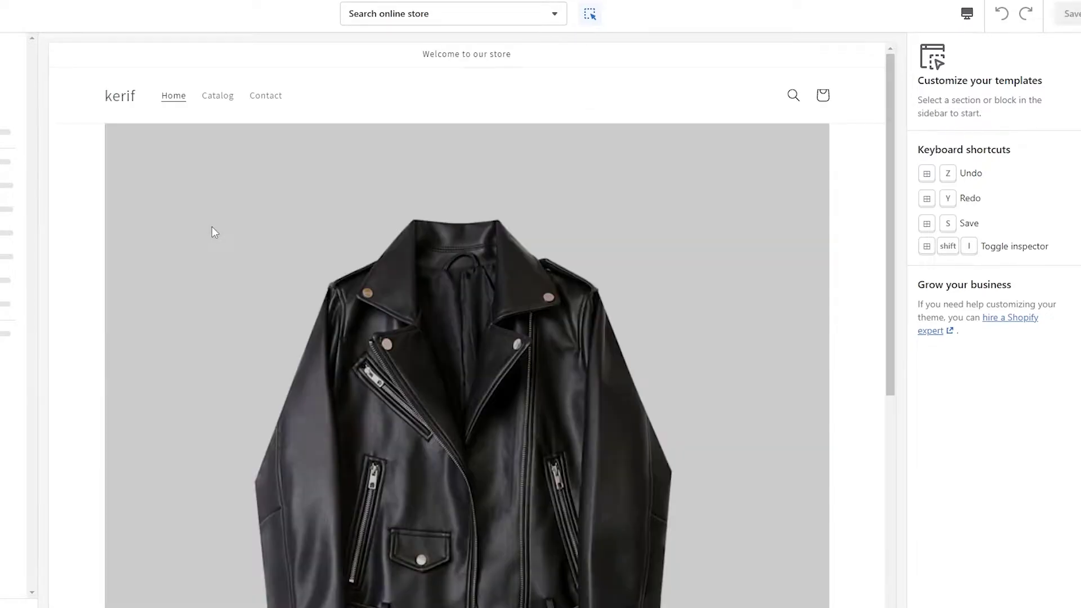
Look over the home page preview and its sections, from the jacket slideshow down to the multicolumn block and footer
scroll(211, 227, down, 2)
scroll(211, 227, down, 1)
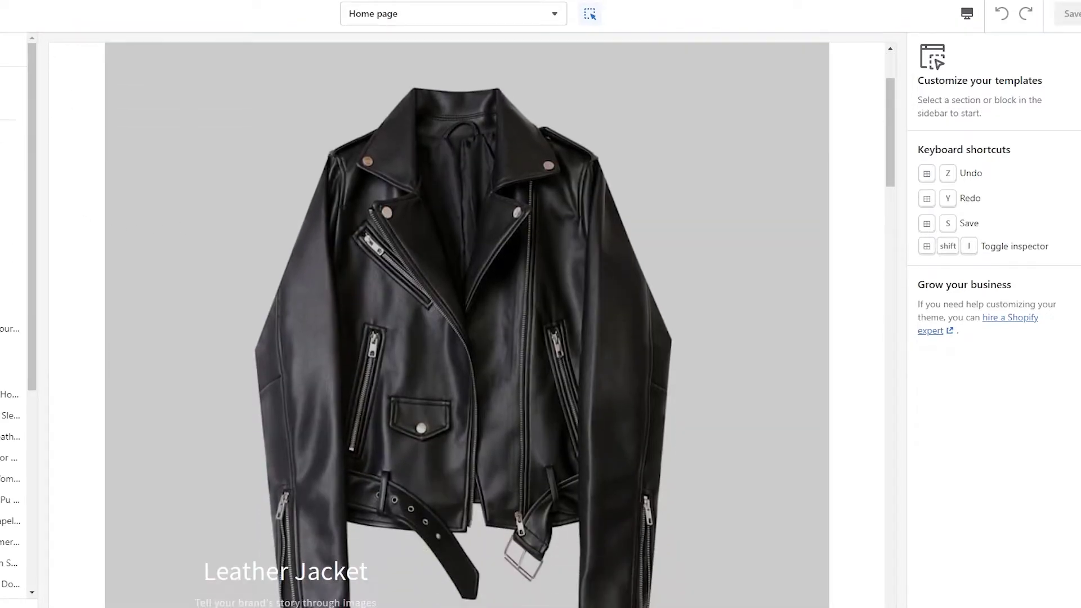
scroll(14, 338, down, 2)
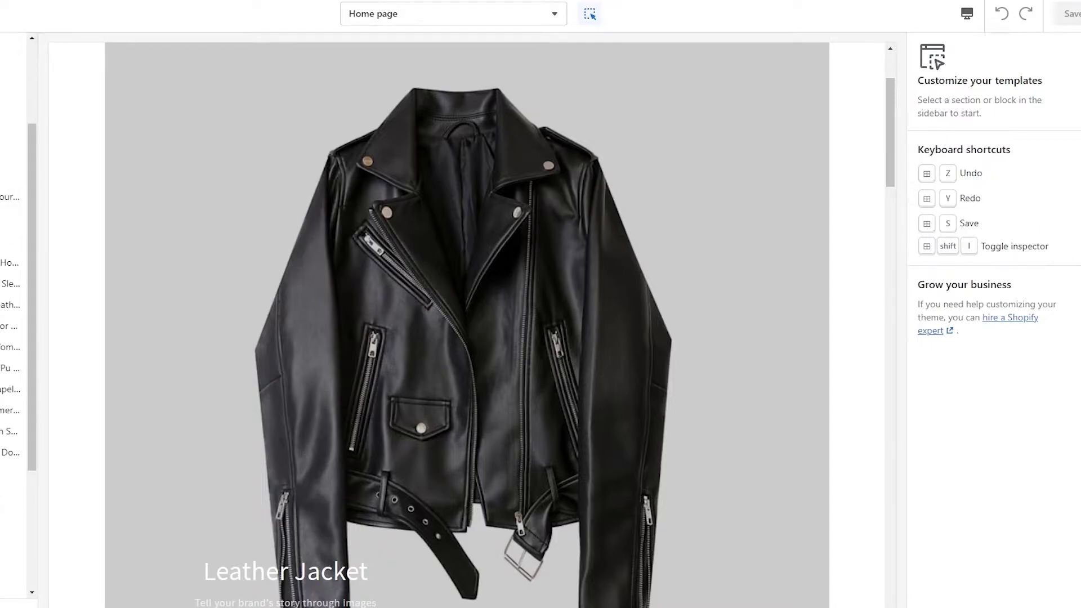
scroll(322, 324, down, 10)
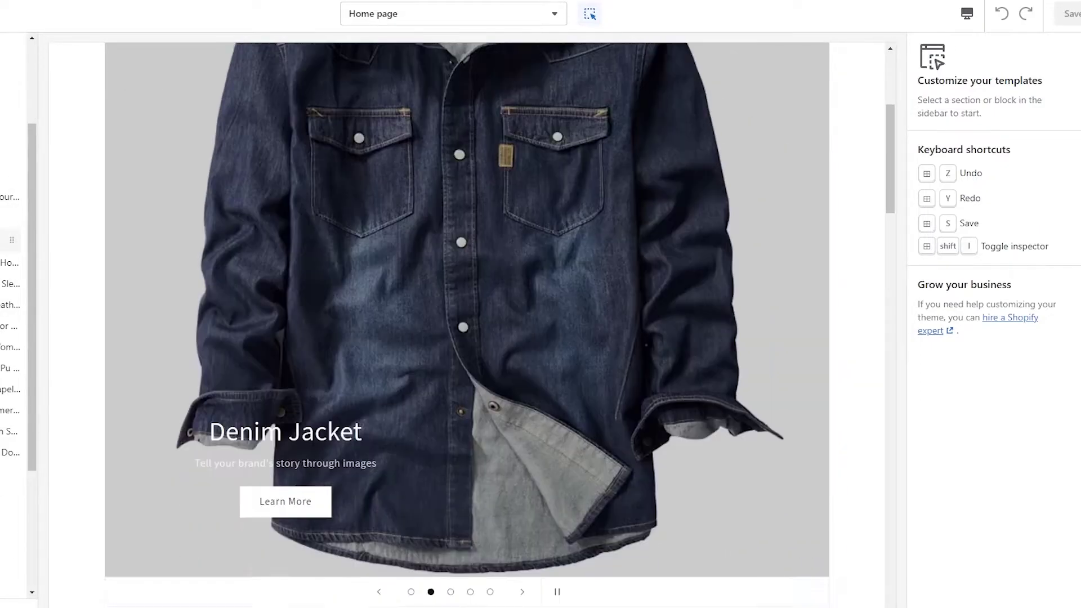
scroll(322, 324, down, 4)
scroll(321, 321, up, 15)
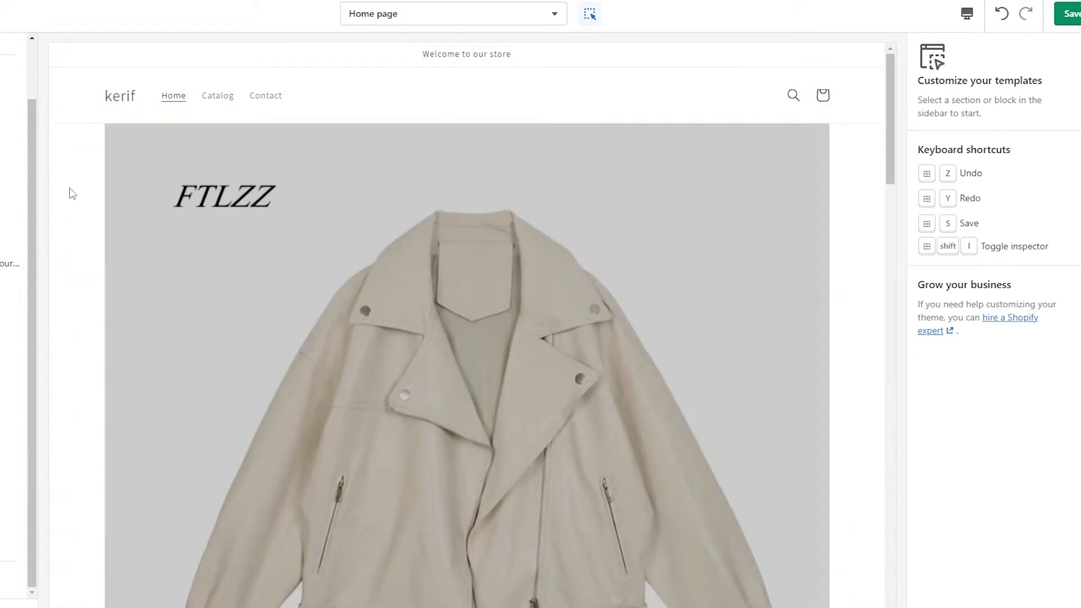
scroll(321, 269, down, 12)
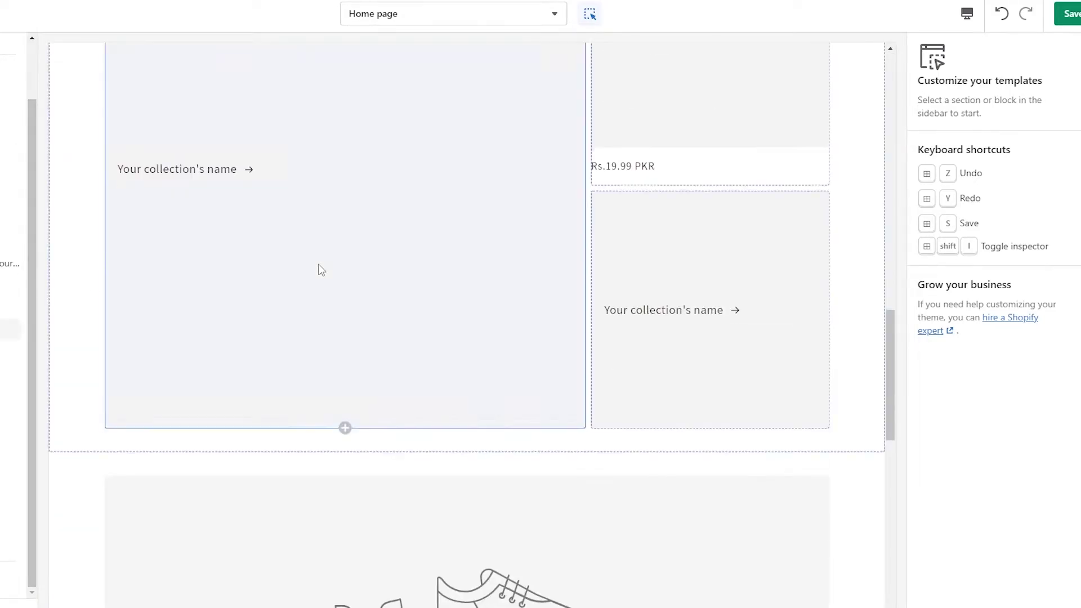
scroll(321, 269, down, 5)
scroll(320, 269, up, 10)
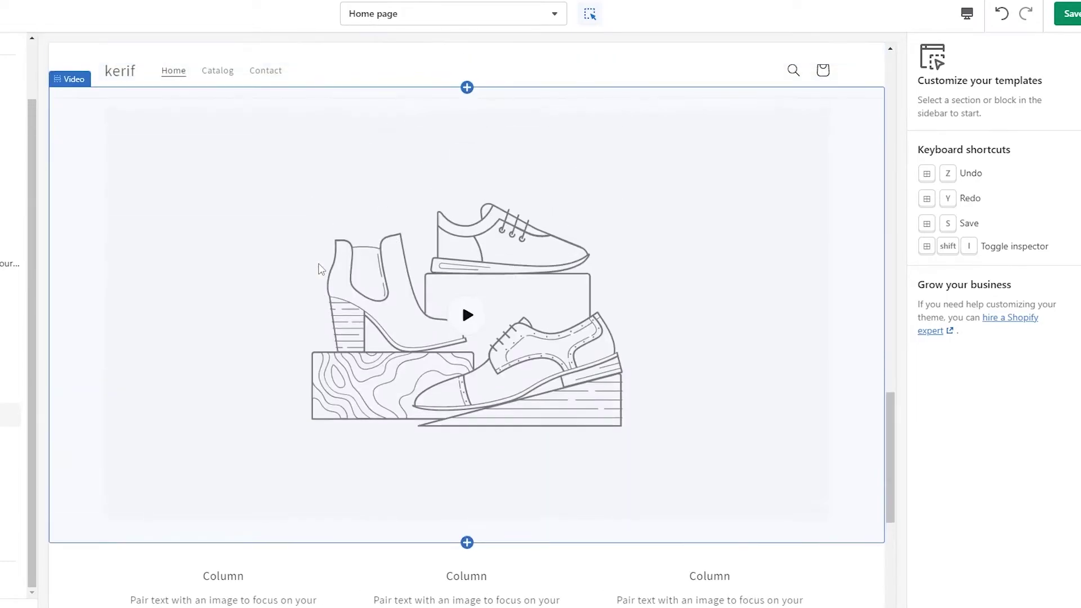
scroll(320, 269, up, 5)
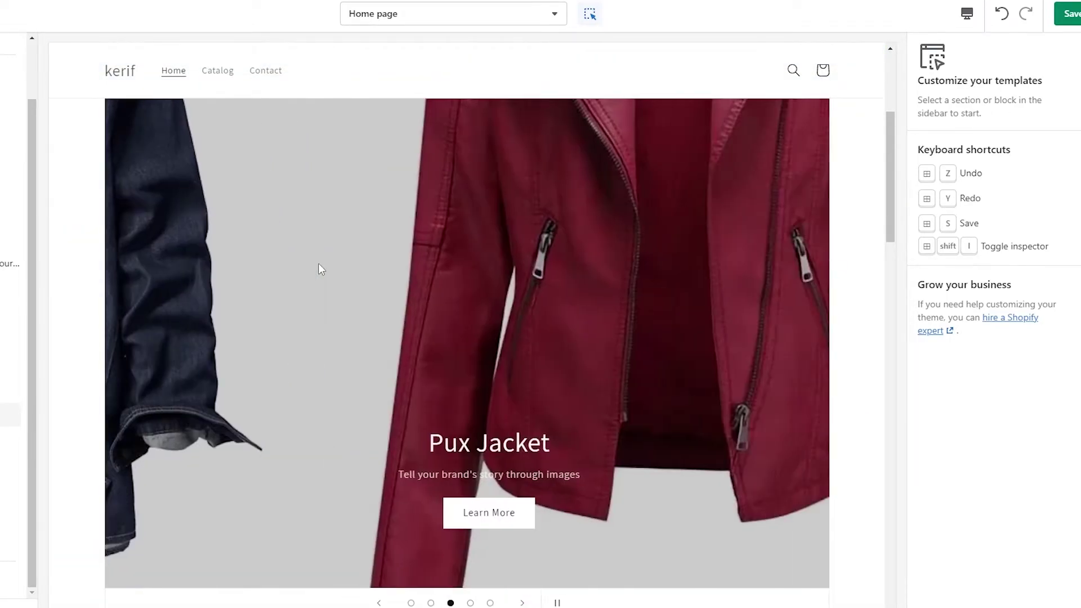
scroll(154, 289, down, 5)
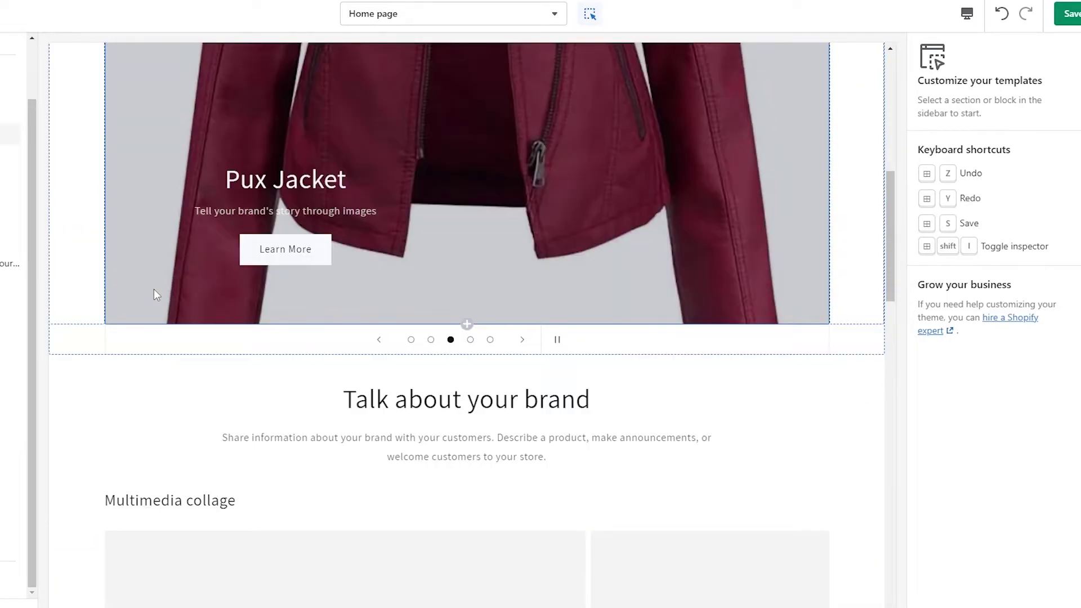
scroll(154, 289, down, 3)
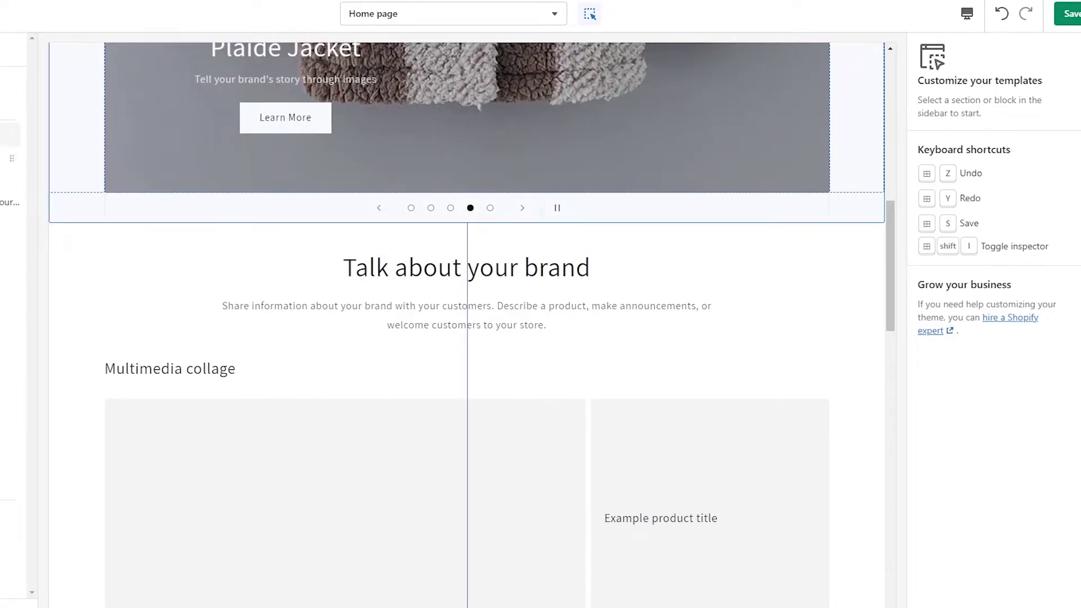
scroll(468, 316, up, 1)
scroll(468, 315, down, 6)
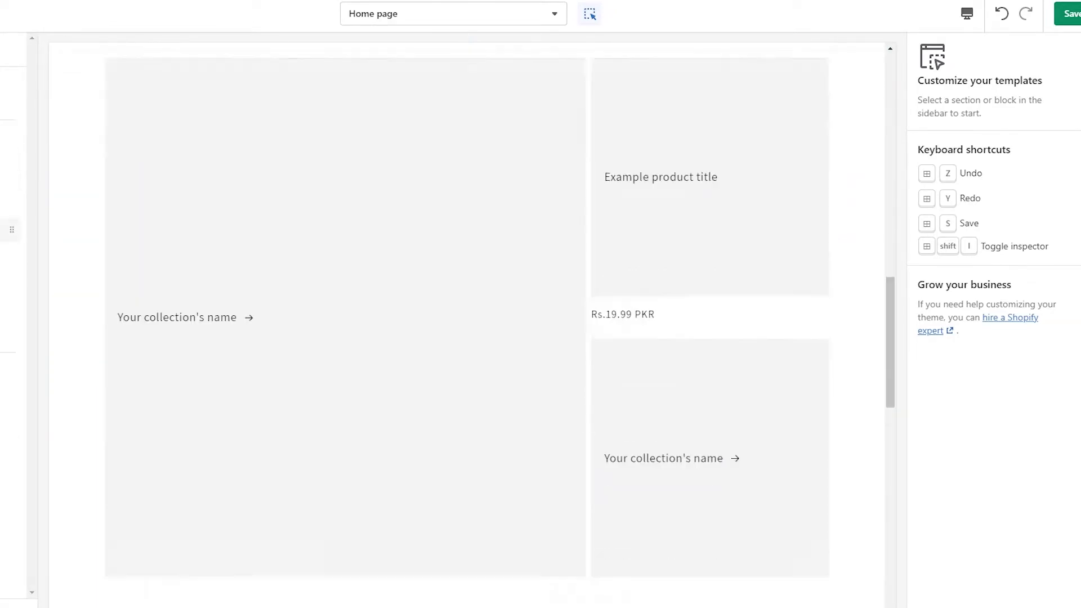
scroll(468, 313, down, 5)
scroll(467, 313, up, 10)
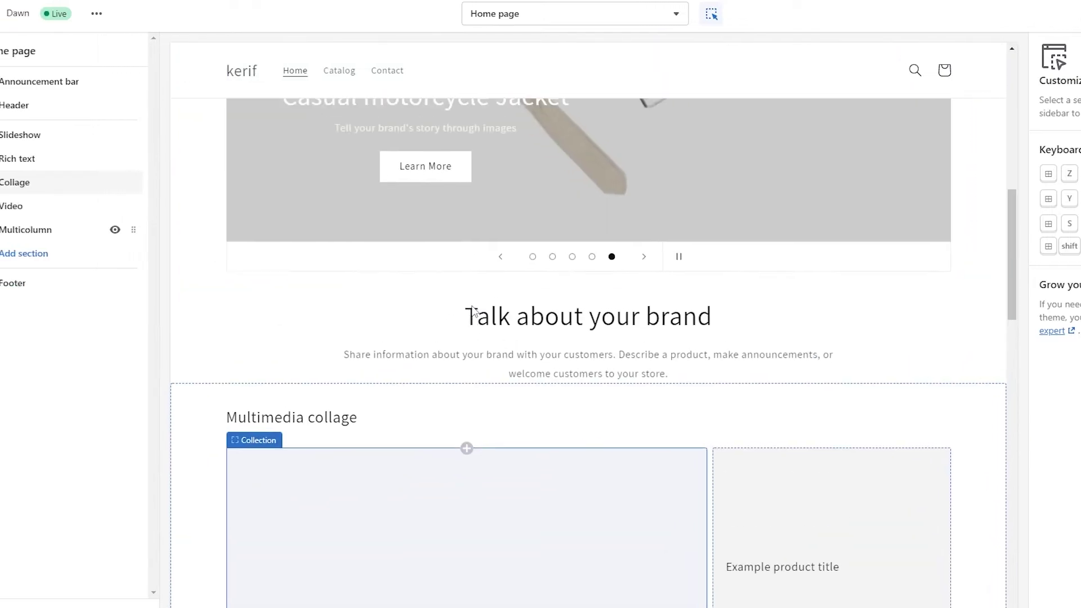
scroll(473, 312, down, 10)
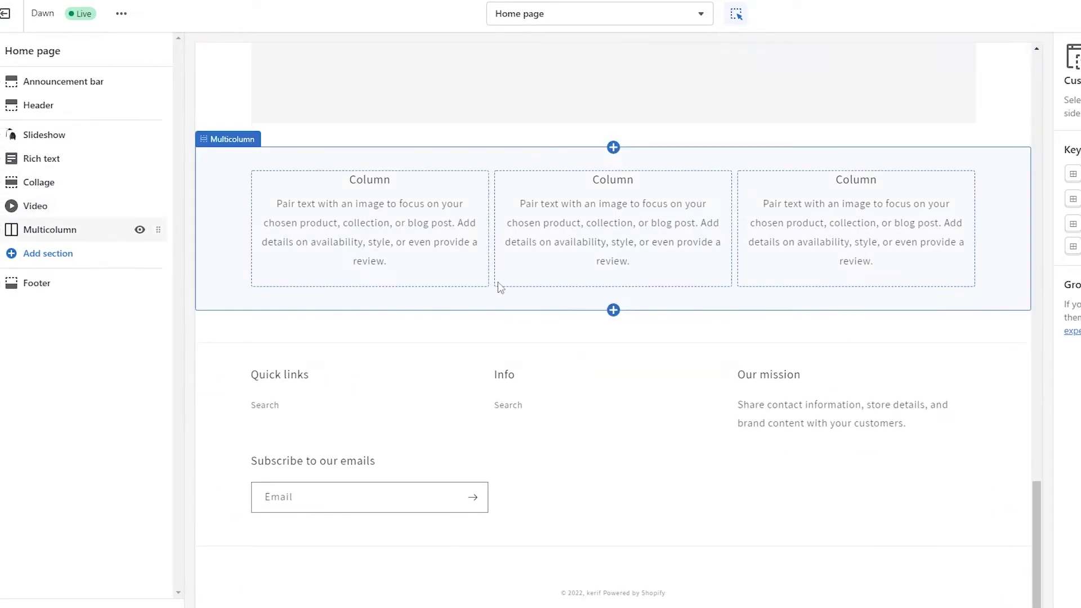
Add the Product slider section to the home page and move it up to sit directly between Rich text and Collage
click(42, 256)
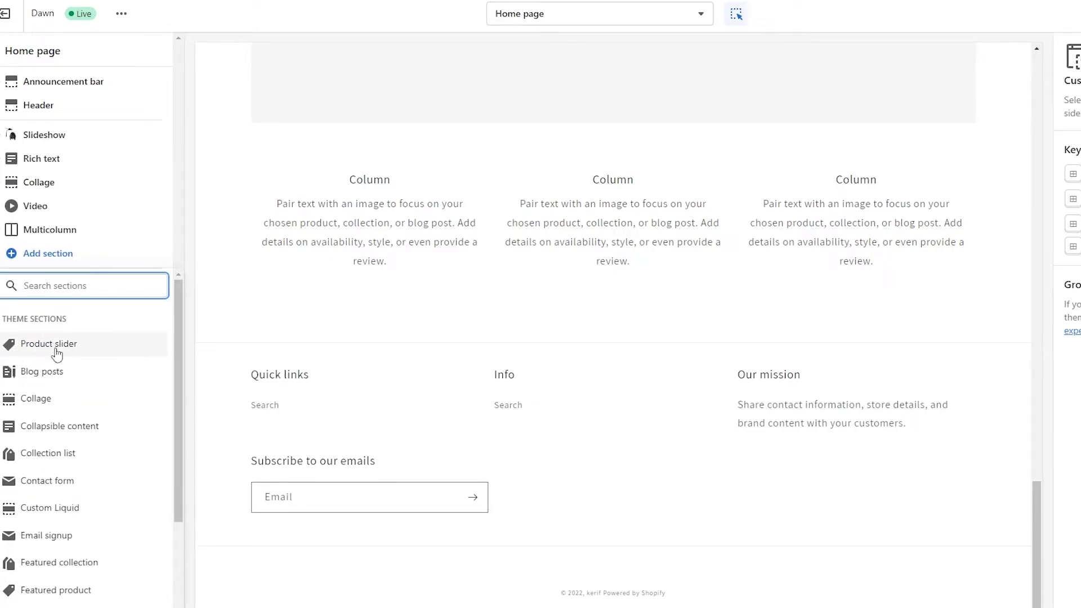
click(57, 353)
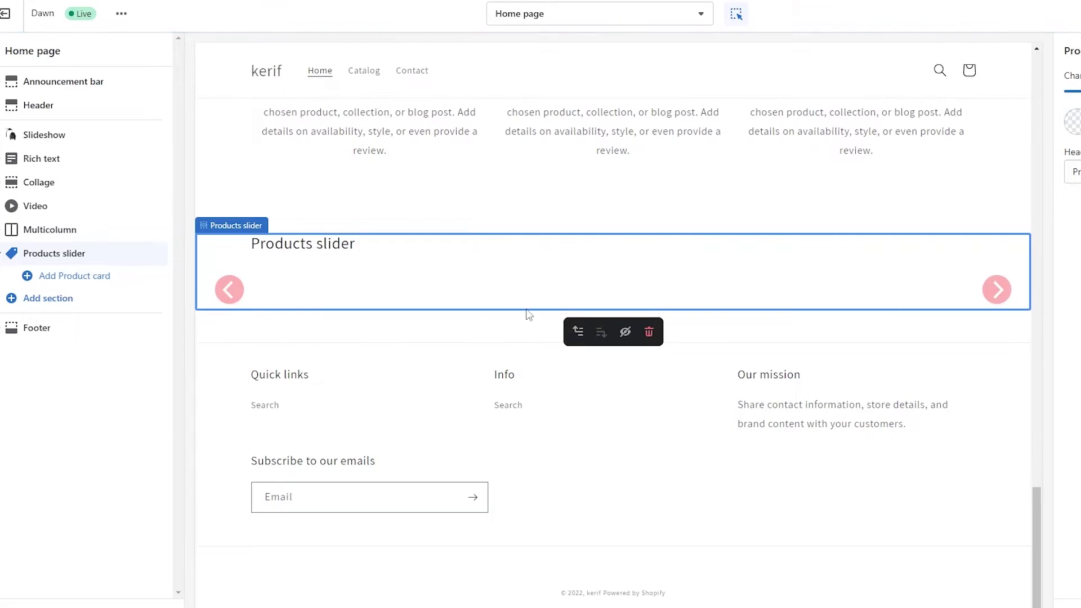
click(578, 332)
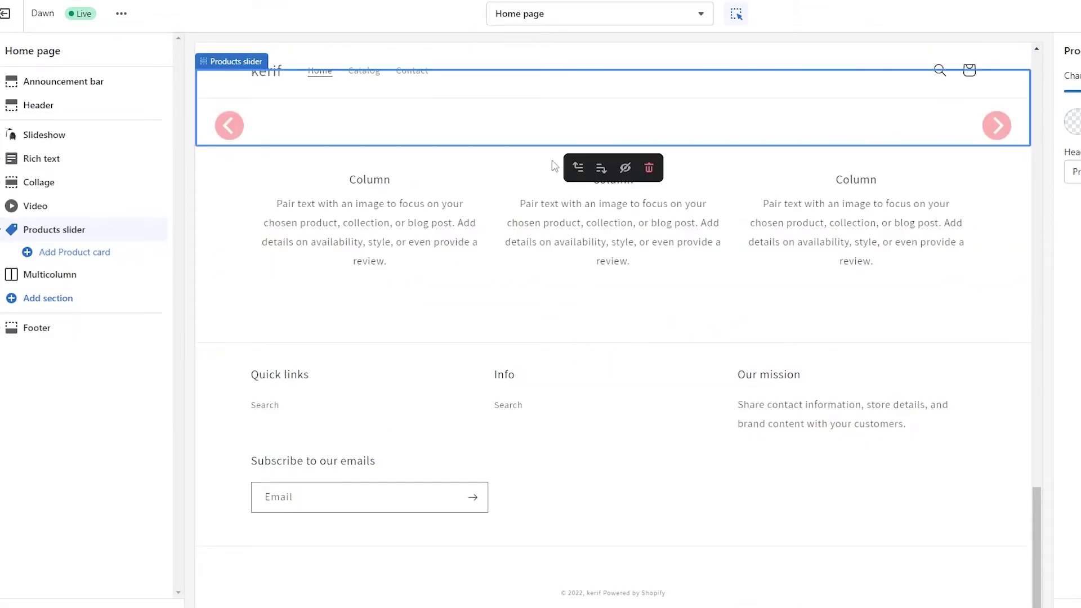
click(577, 169)
click(577, 168)
click(577, 385)
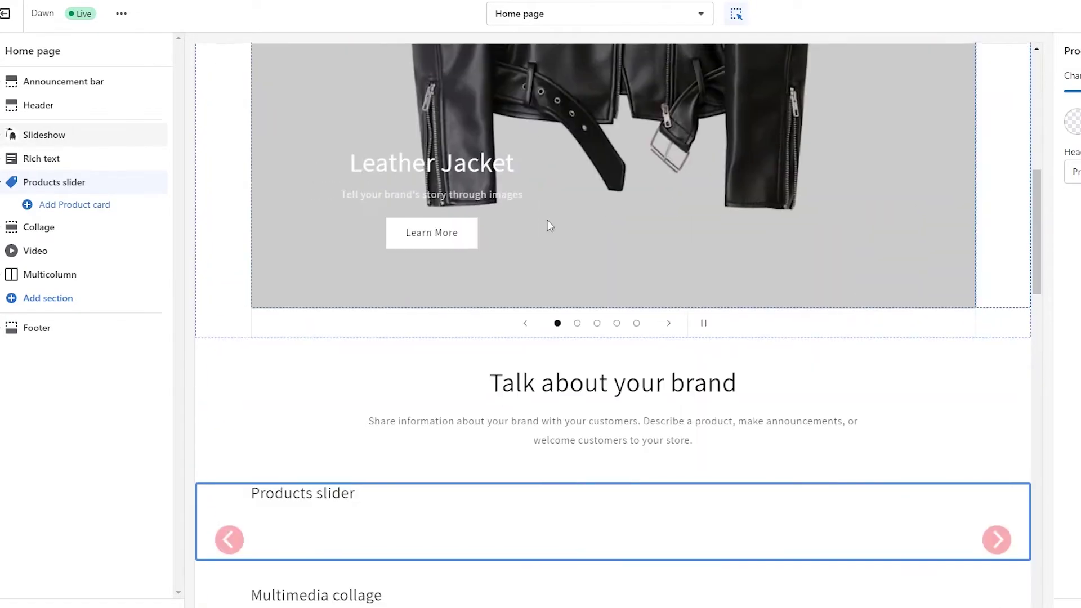
scroll(565, 203, up, 4)
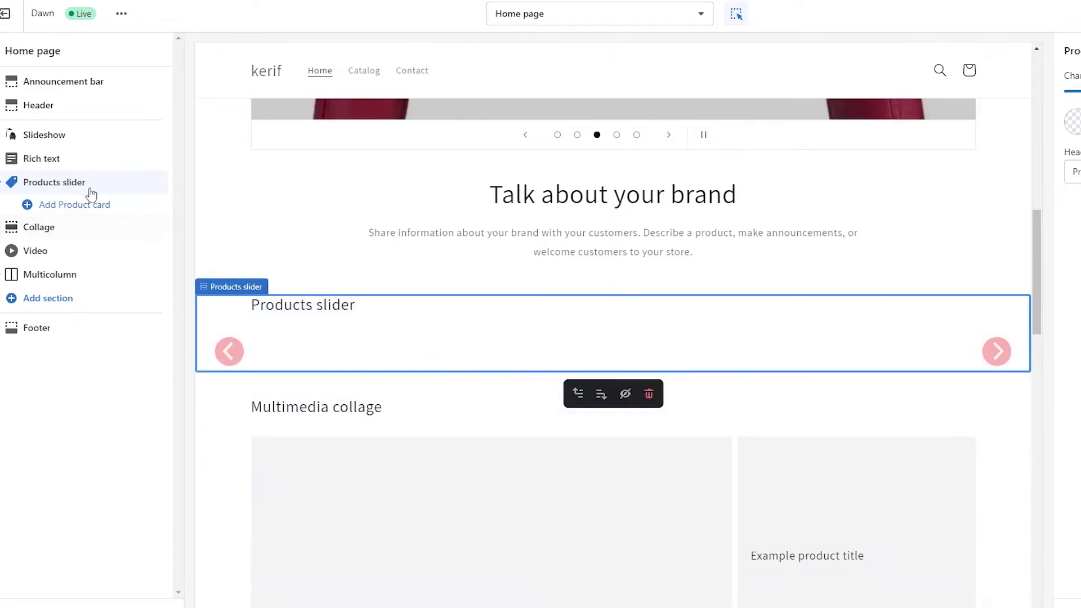
Add four product cards to the Products slider section
click(81, 209)
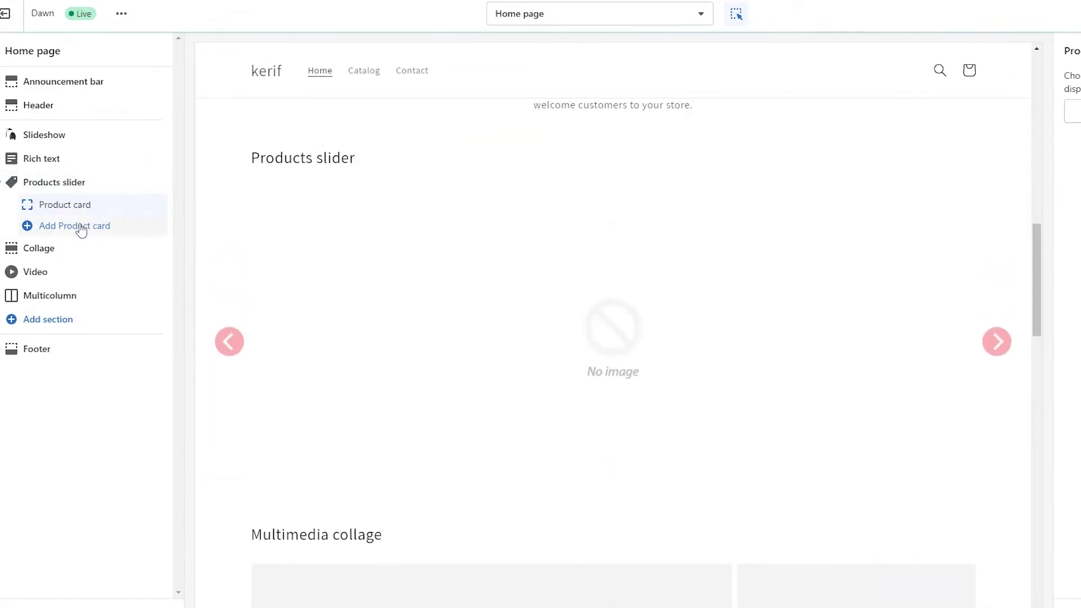
click(80, 226)
click(76, 248)
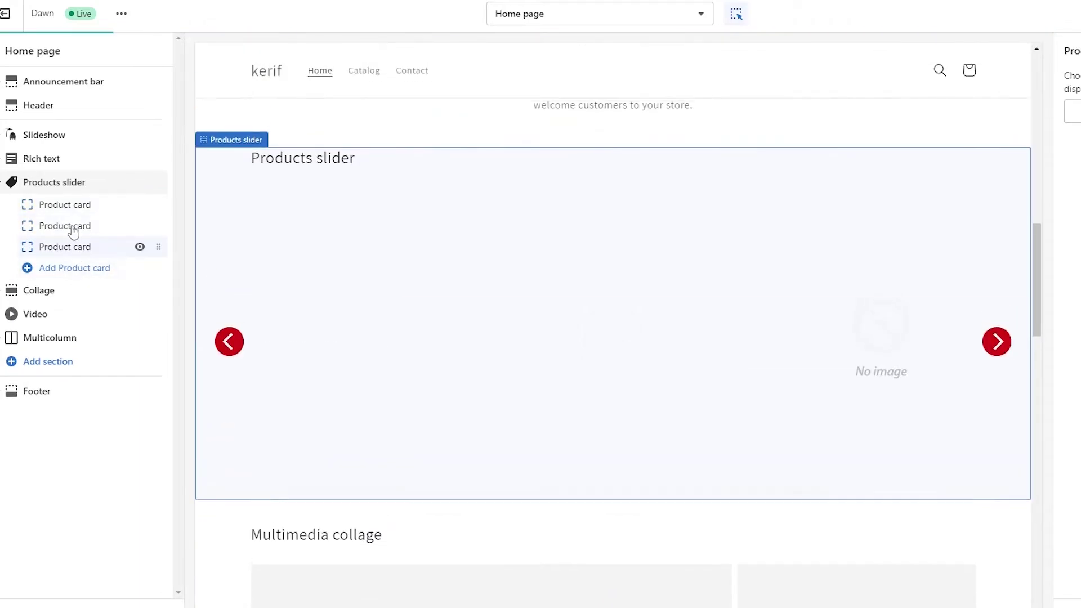
click(70, 271)
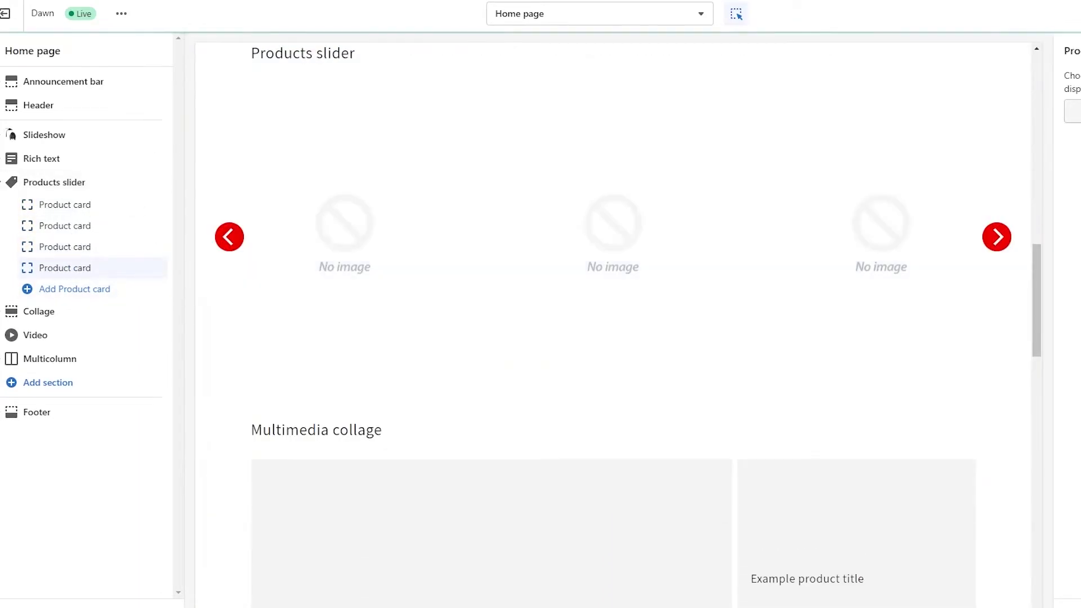
Set the Products slider section's heading to "Featured Products"
click(92, 185)
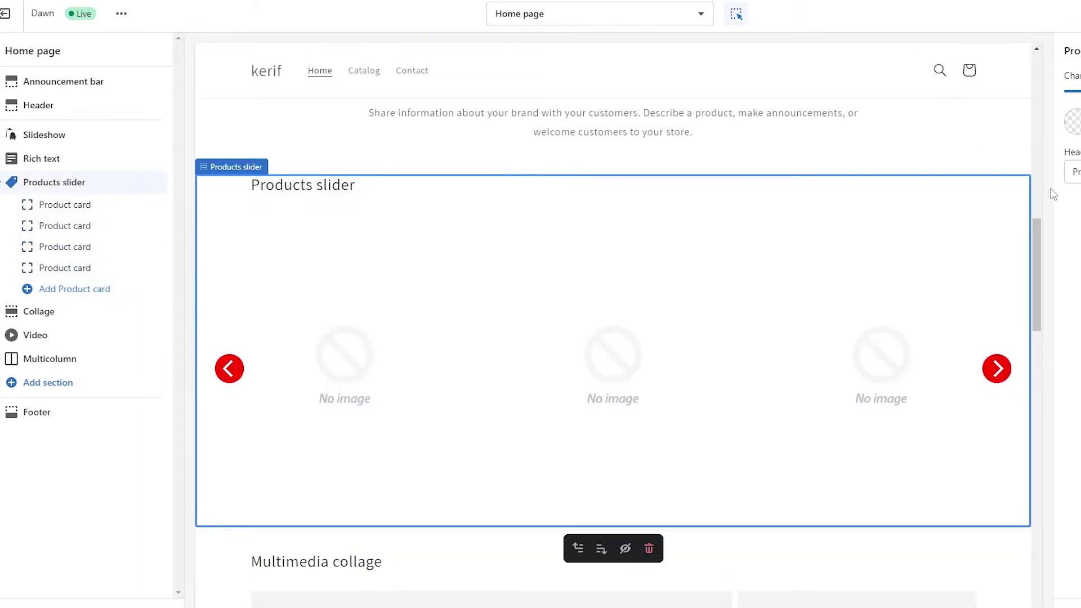
triple_click(1074, 172)
text(Featur)
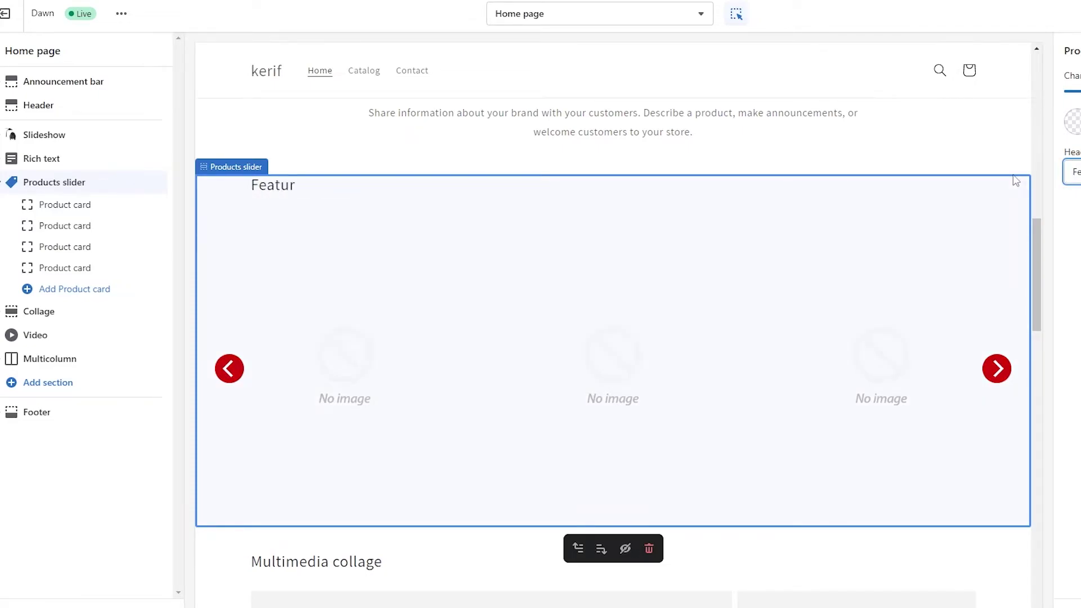
text(ed Products)
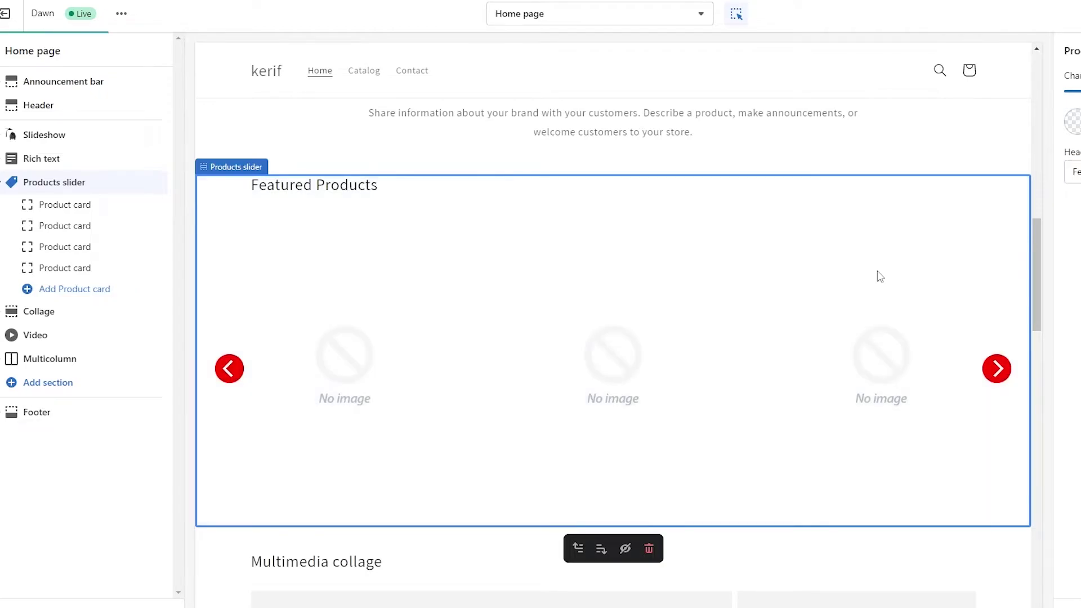
Assign the black 2022 Spring Autumn Men Hooded Jackets product to the first card and the brown Autumn Winter New Long Sleeve suede jacket to the second
scroll(304, 186, down, 2)
click(43, 206)
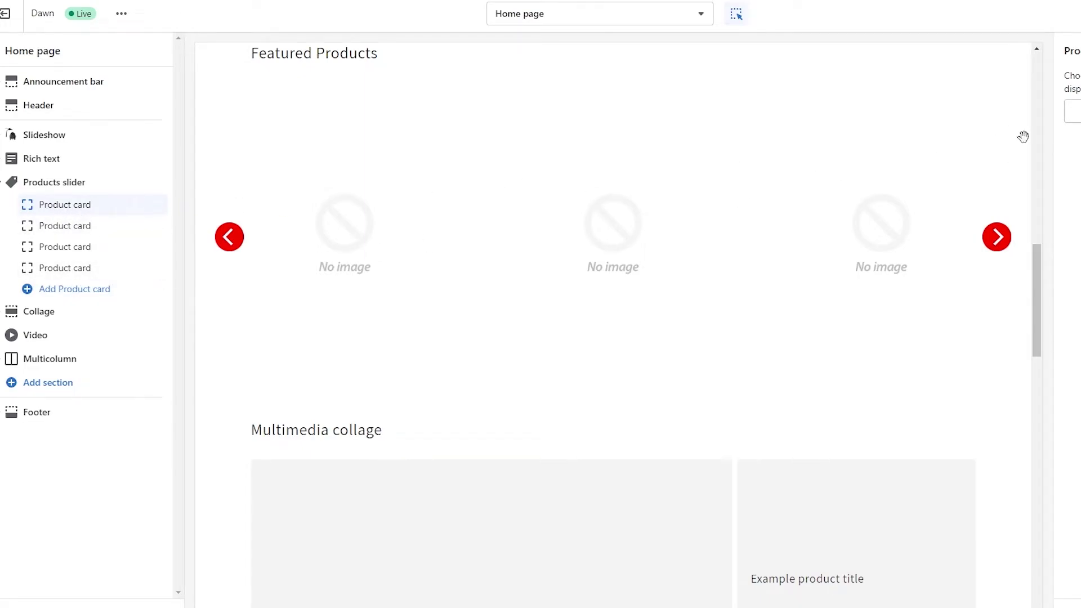
click(1072, 111)
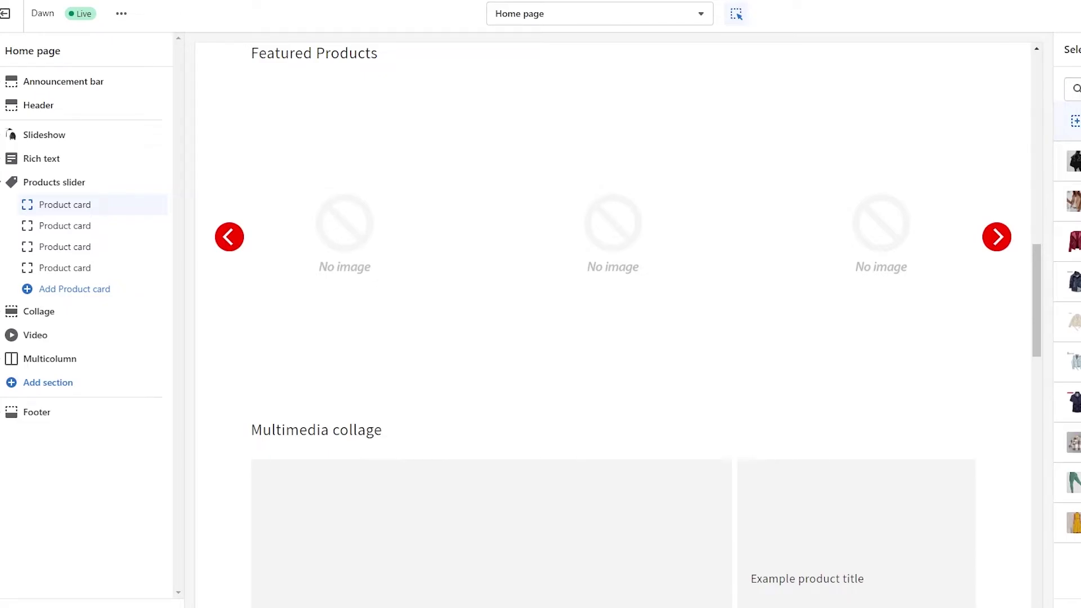
click(1073, 161)
click(1070, 578)
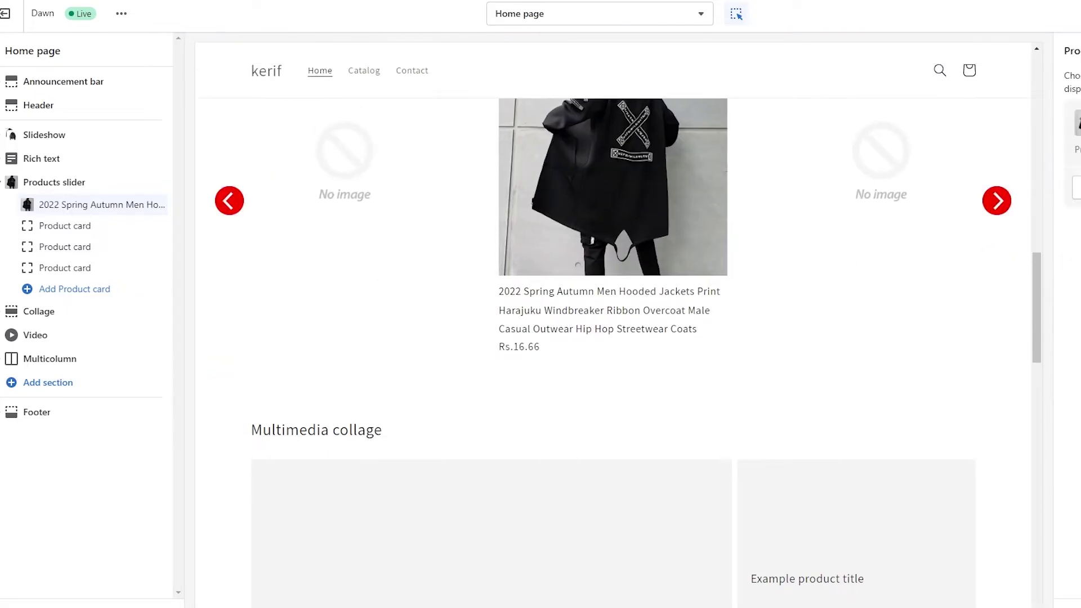
click(64, 225)
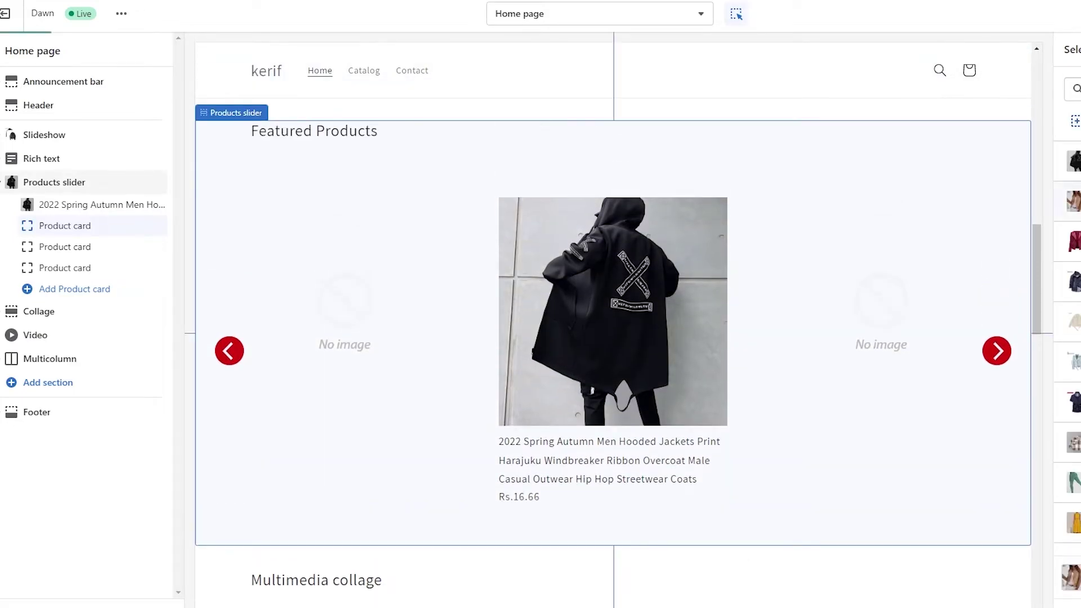
click(1071, 578)
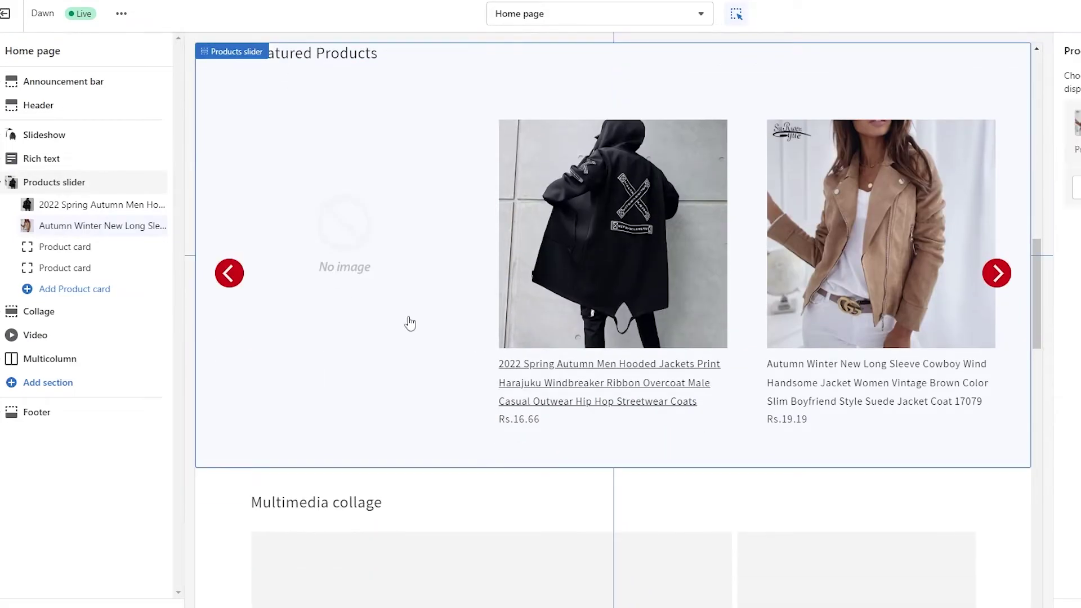
Assign the Autumn Winter Pu Faux Leather jacket to the third card and the FTLZZ 2022 New Spring Women motorcycle jacket to the fourth
click(52, 245)
click(1072, 111)
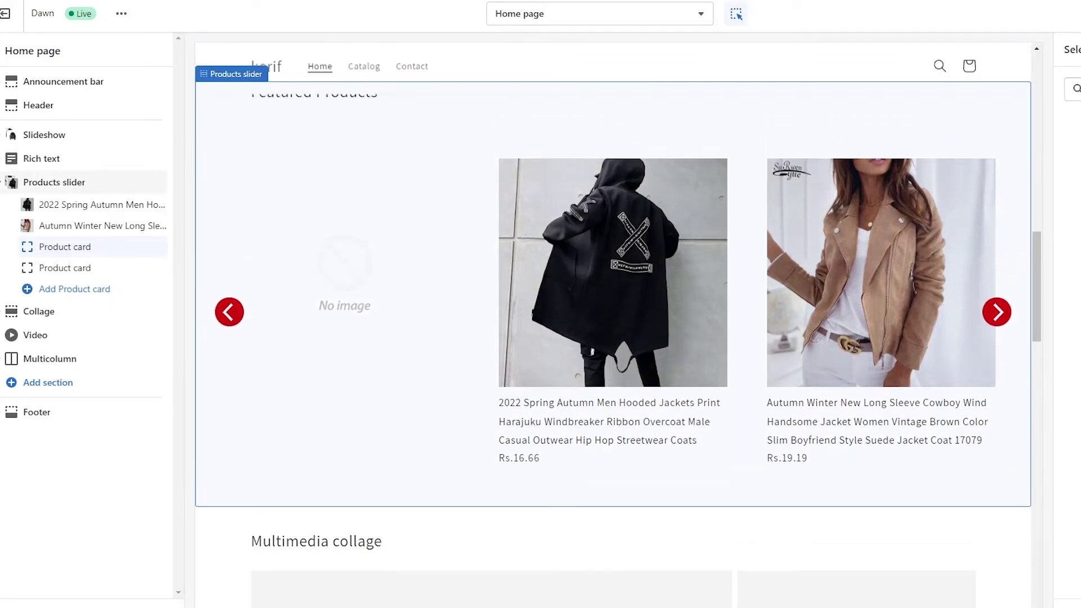
click(1072, 241)
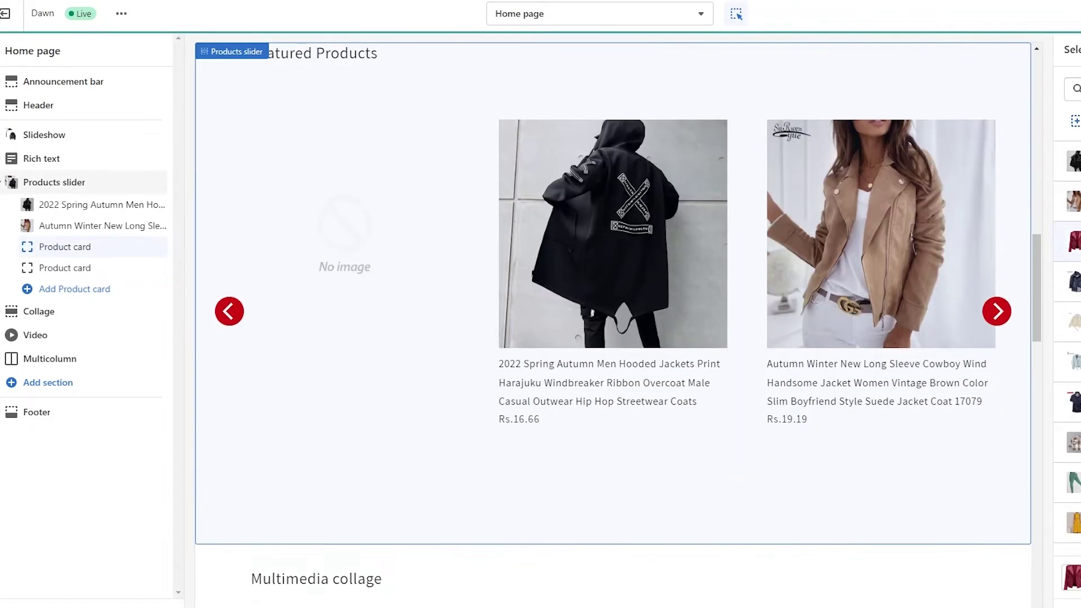
click(1071, 578)
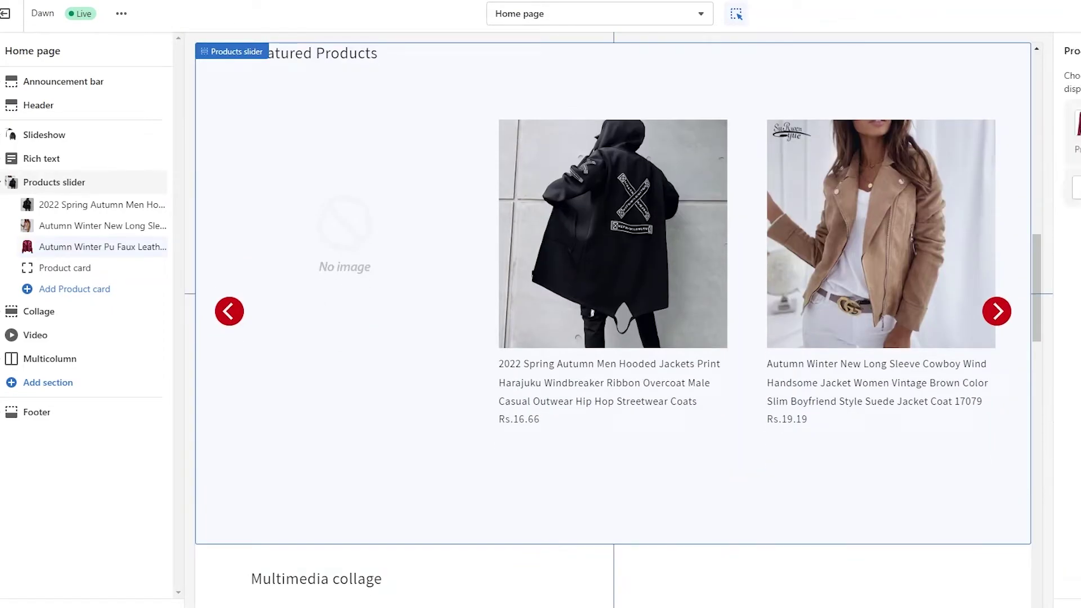
click(65, 268)
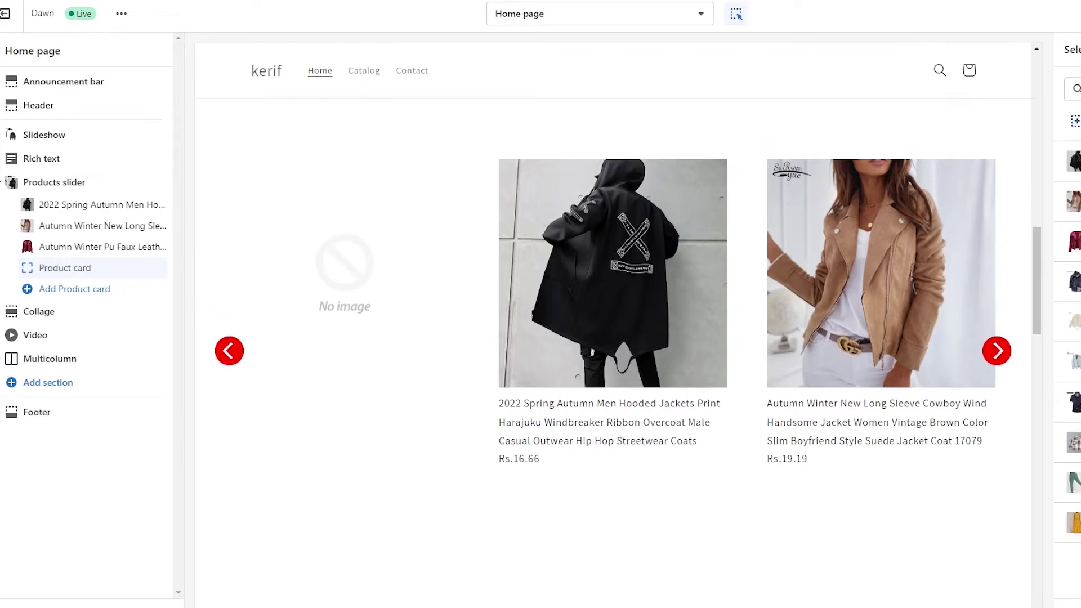
click(1073, 522)
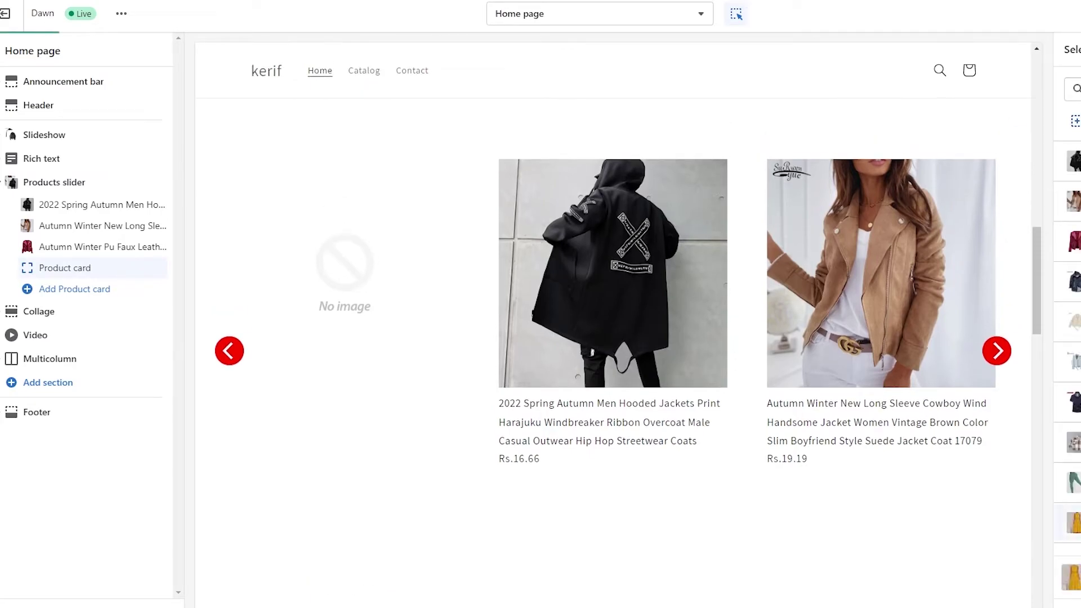
click(1072, 321)
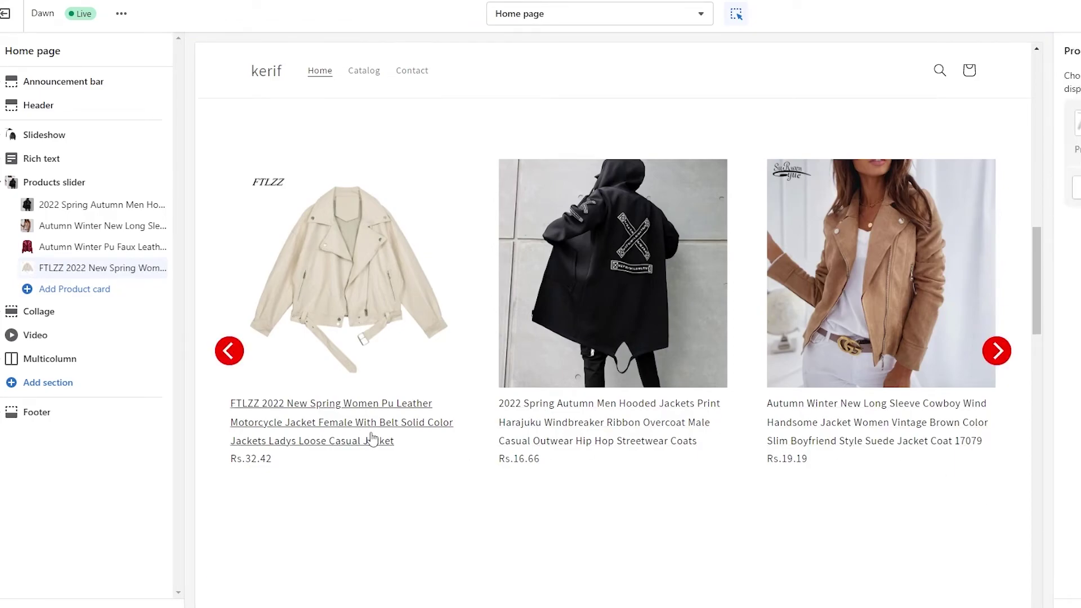
Advance the Featured Products slider forward several times in the preview to check how the product cards move
click(997, 352)
click(1007, 354)
click(1005, 351)
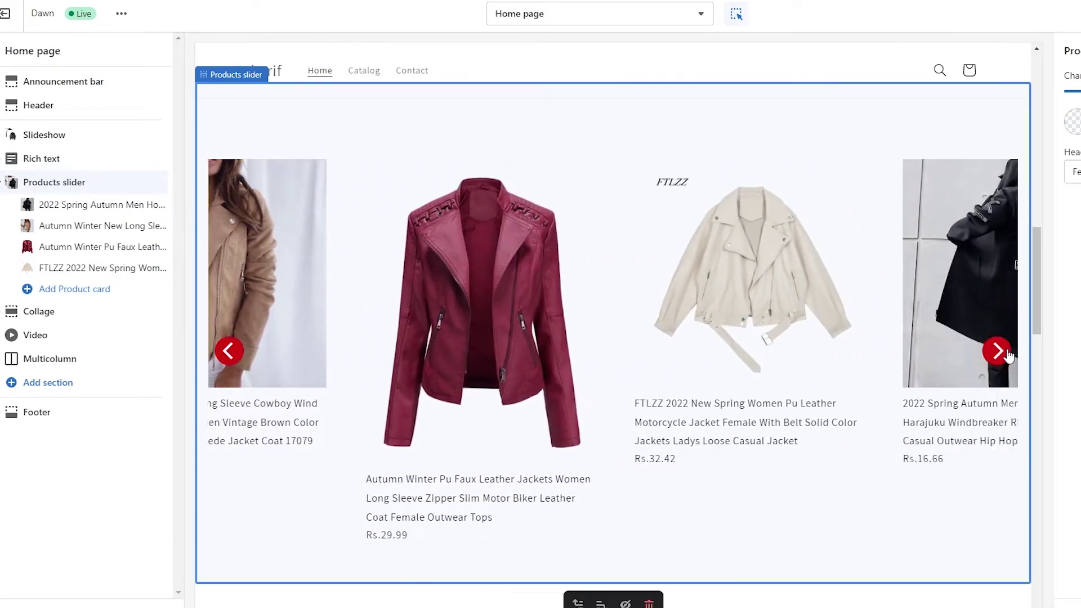
Advance the Featured Products slider in the preview and set its number of cards in view to 4
click(1005, 351)
click(1005, 351)
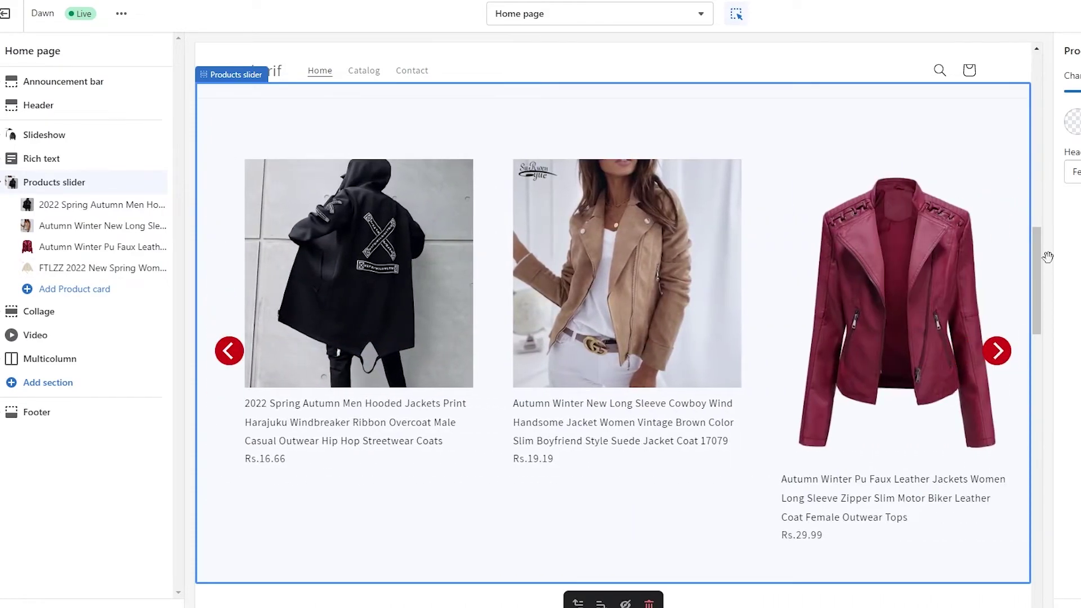
mouse_move(1063, 91)
mouse_down()
mouse_move(911, 90)
mouse_move(1046, 93)
mouse_up()
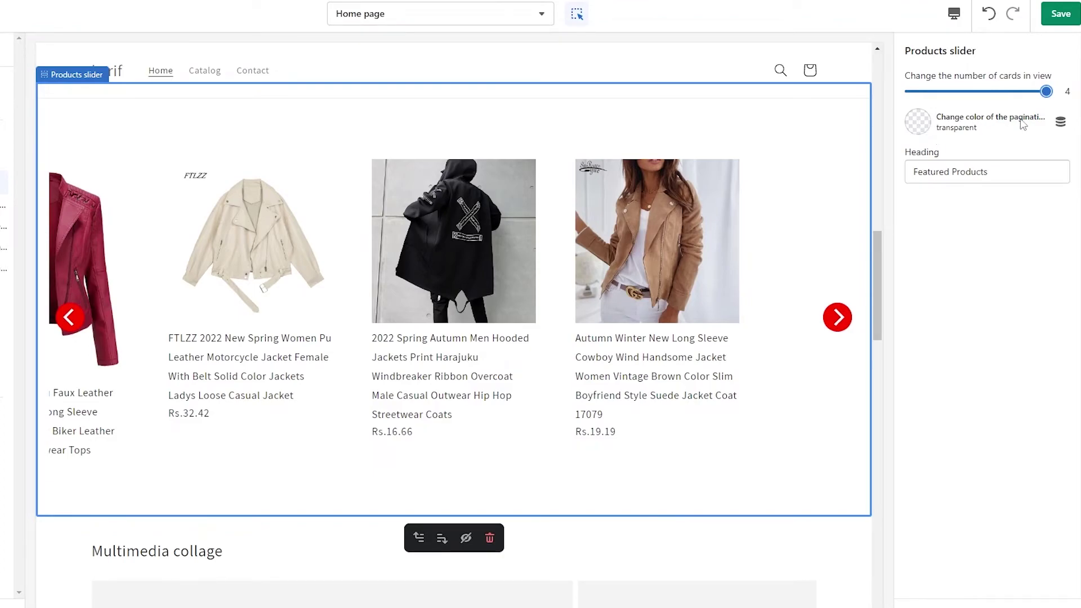
Set the Products slider's pagination color to white (#FFFFFF) and save the home page changes
click(916, 127)
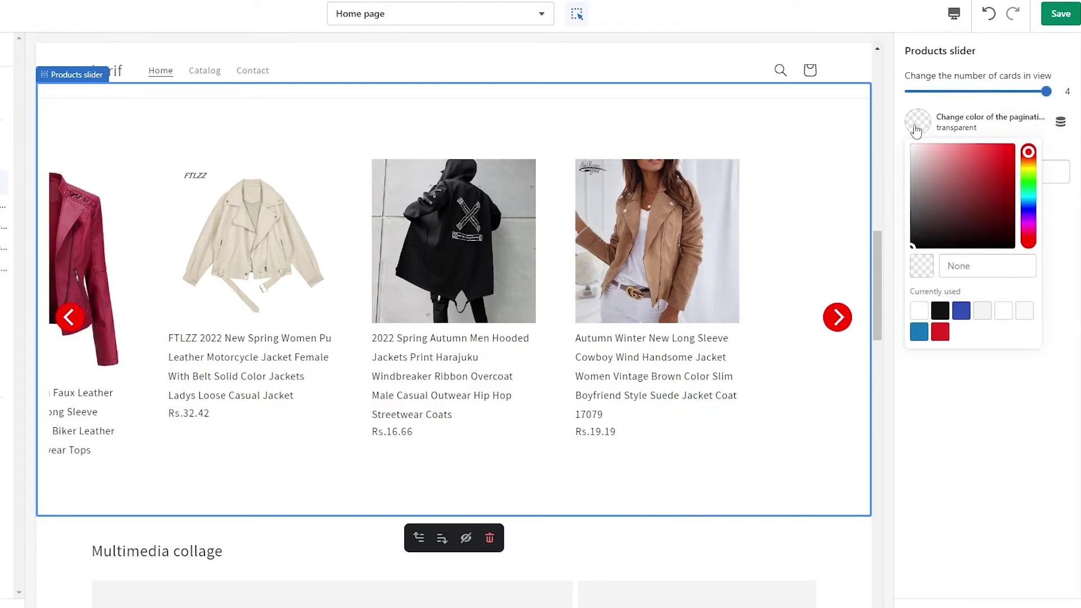
mouse_move(930, 211)
mouse_down()
mouse_move(903, 146)
mouse_move(1025, 160)
mouse_move(940, 265)
mouse_move(886, 156)
mouse_move(889, 136)
mouse_up()
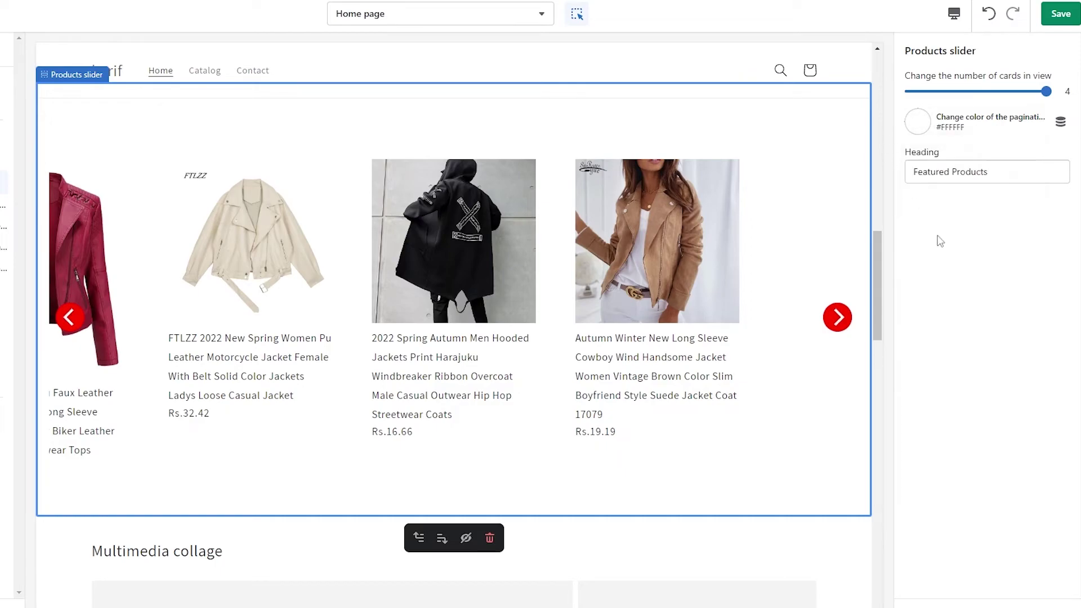
click(838, 326)
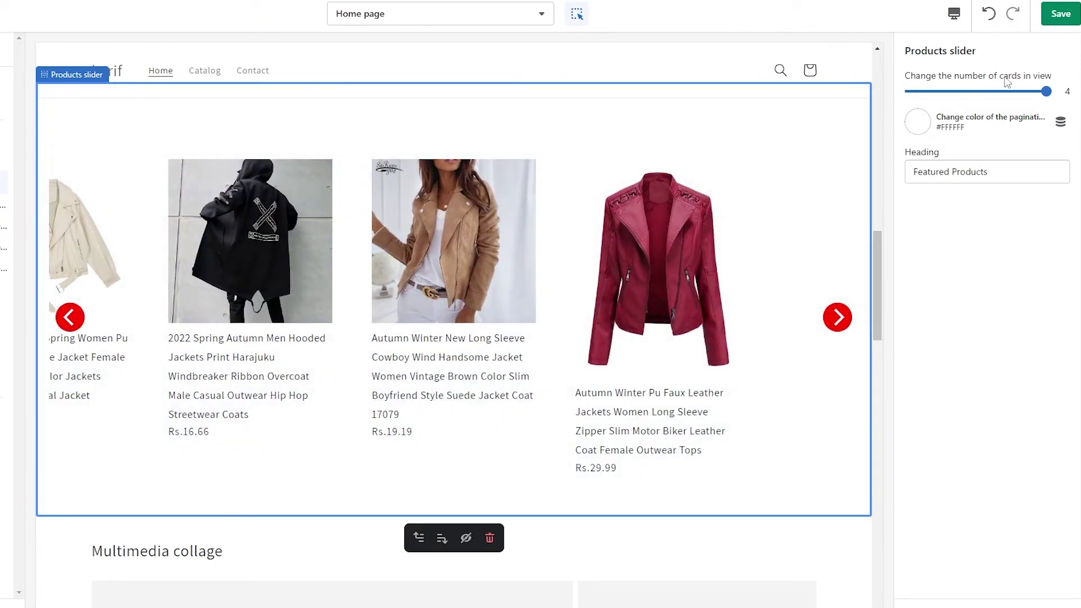
click(1059, 14)
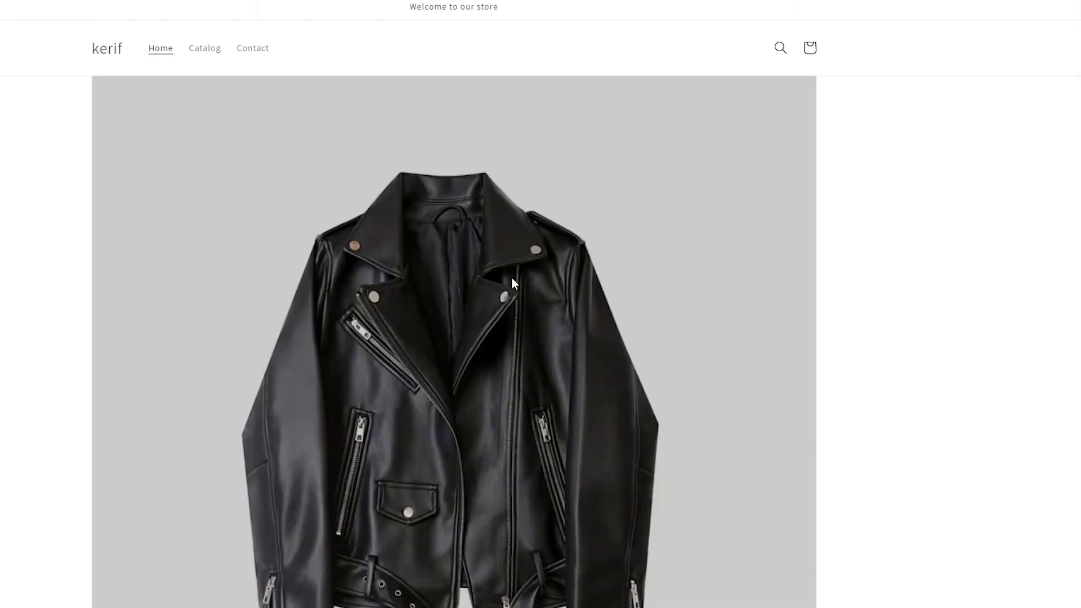
Examine the Featured Products slider on the storefront home page by advancing repeatedly through its product cards
scroll(516, 277, down, 15)
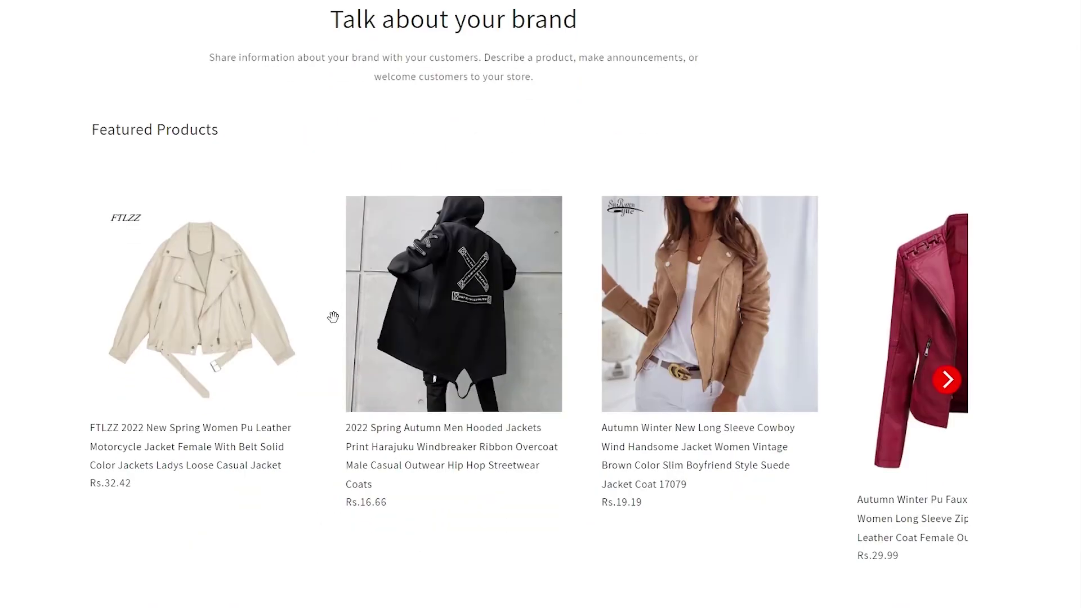
click(954, 385)
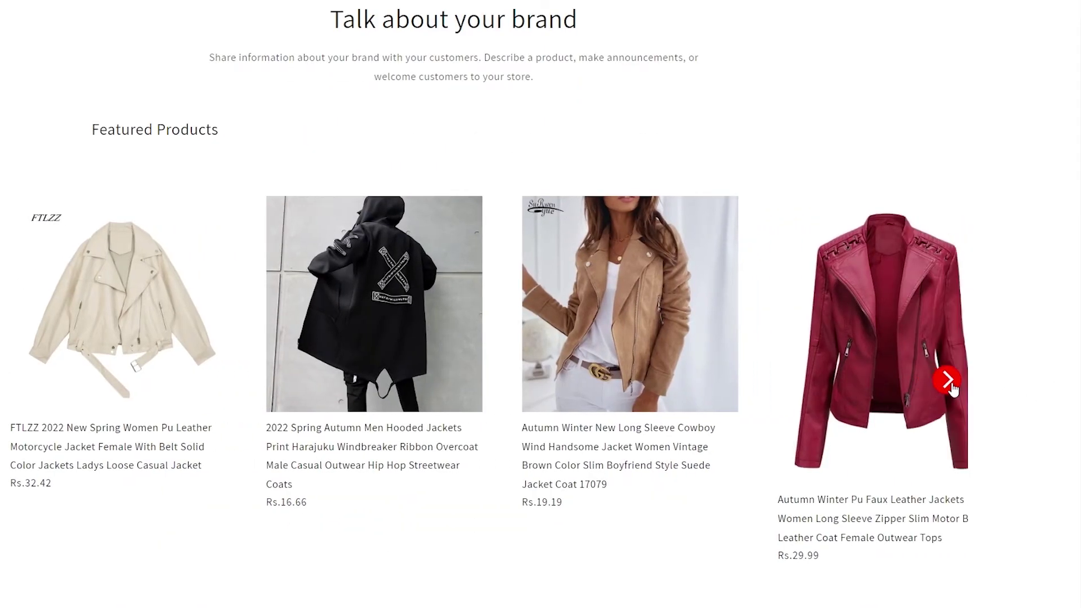
click(952, 384)
click(950, 383)
click(948, 381)
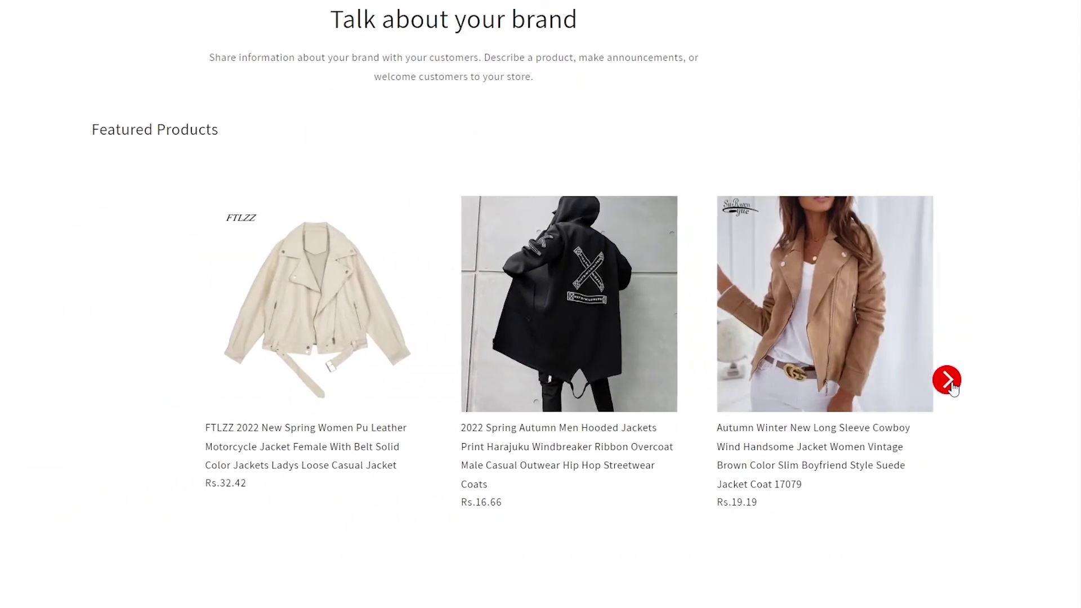
click(948, 381)
click(948, 381)
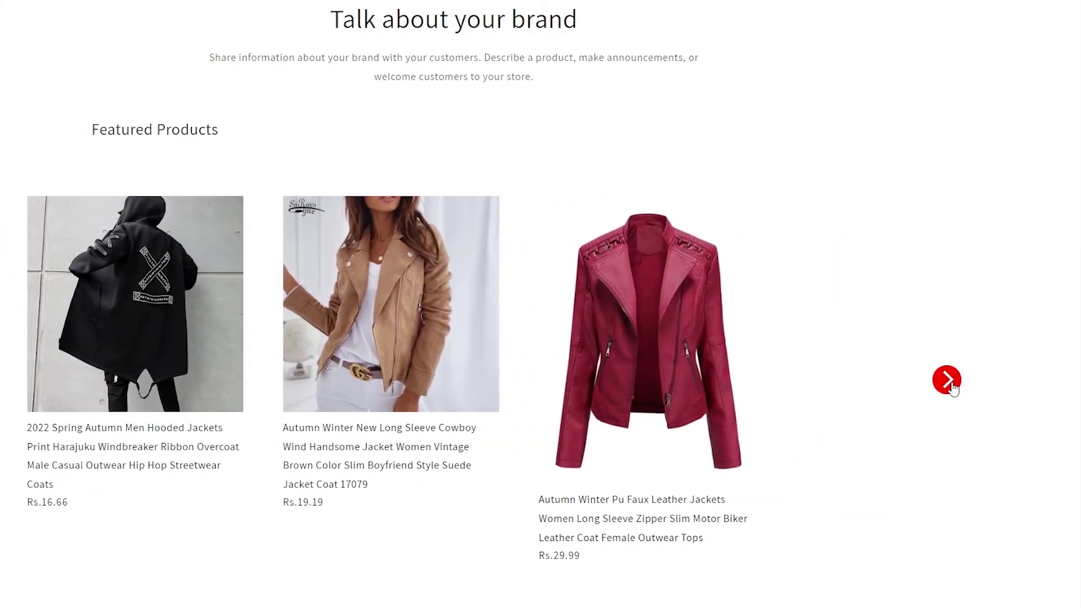
click(948, 381)
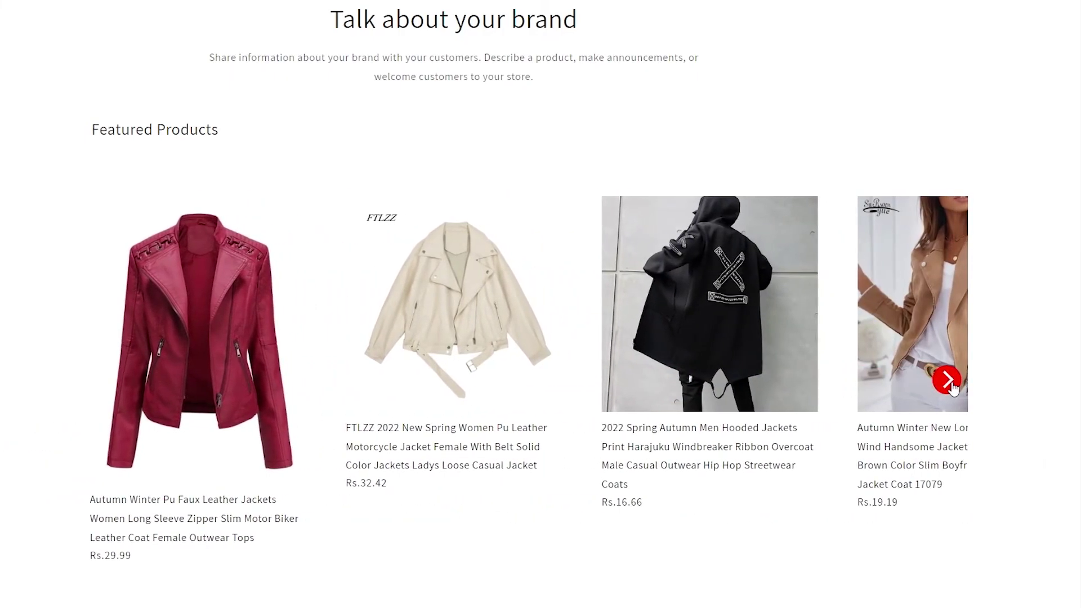
scroll(951, 387, up, 3)
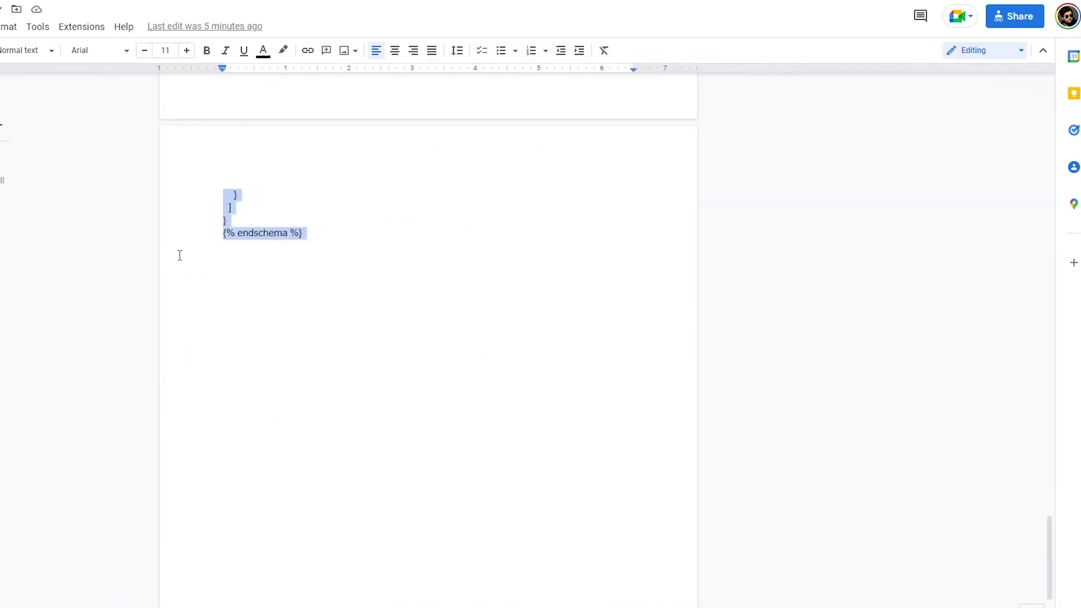
scroll(180, 255, up, 20)
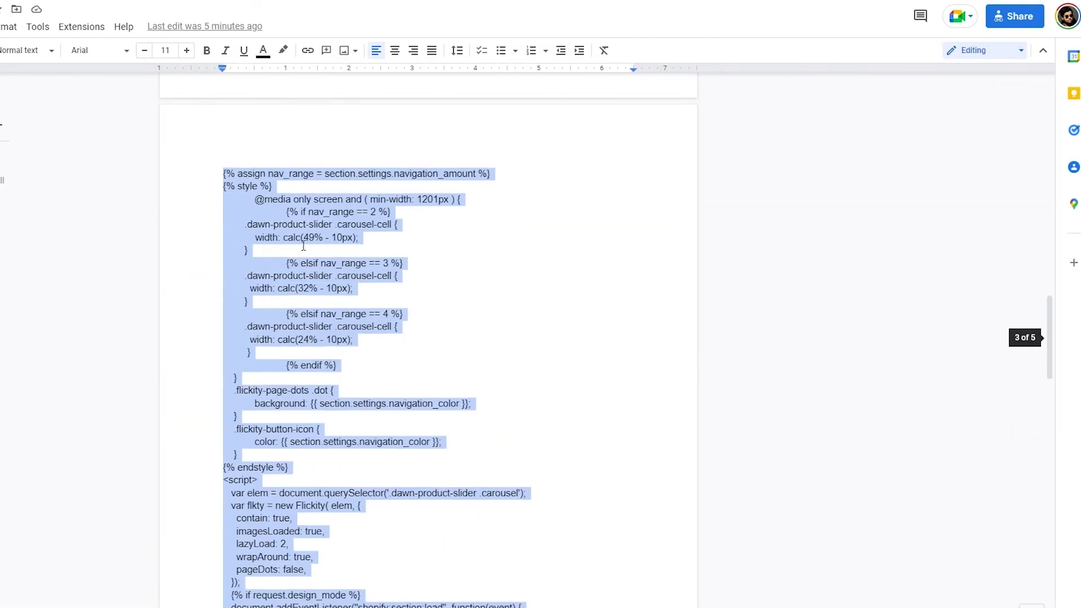
Switch to the Google Docs instructions and review the theme code path, the section name product-slider and the code for the new file
drag(246, 159, 381, 234)
click(381, 236)
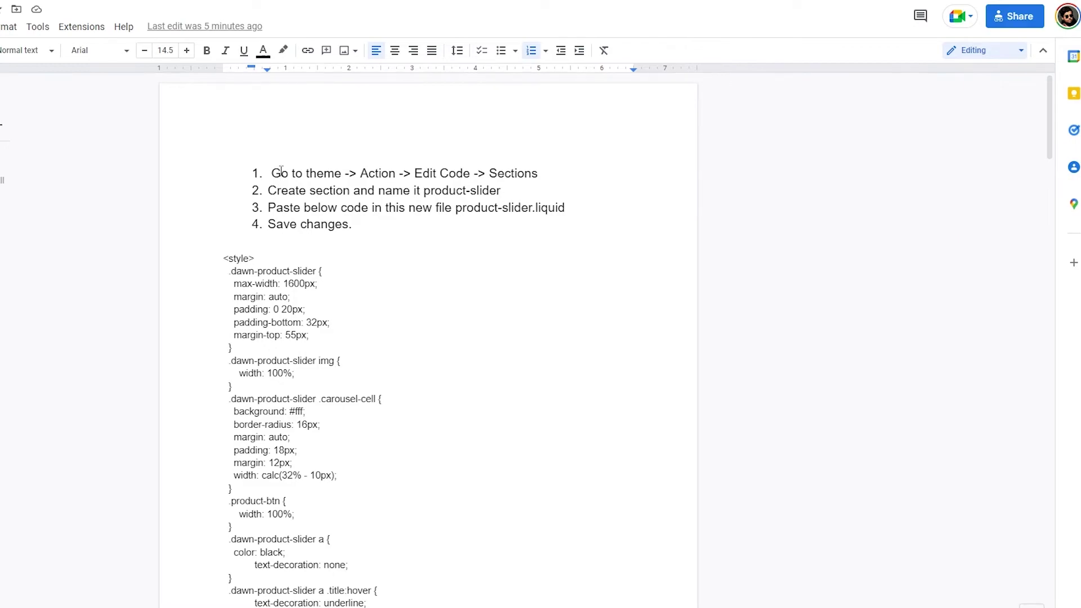
drag(359, 175, 544, 174)
click(504, 173)
drag(424, 191, 505, 193)
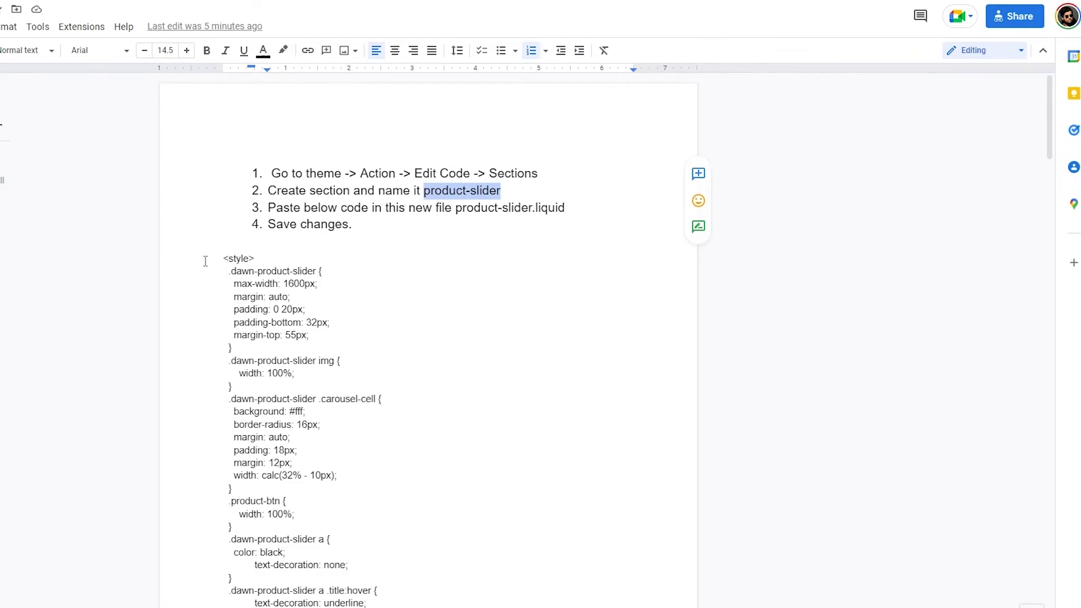
drag(221, 259, 347, 417)
scroll(347, 418, down, 15)
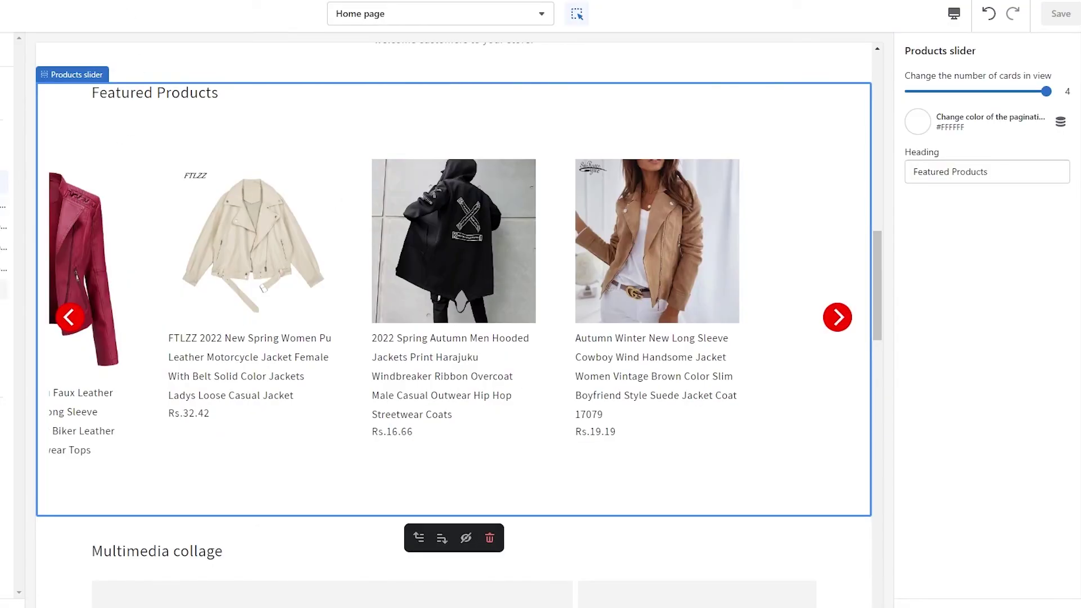
Back in the Shopify theme editor, add a fifth product card and assign the New 2022 Spring Autumn Pu Faux Leather jacket to it
click(816, 289)
click(979, 118)
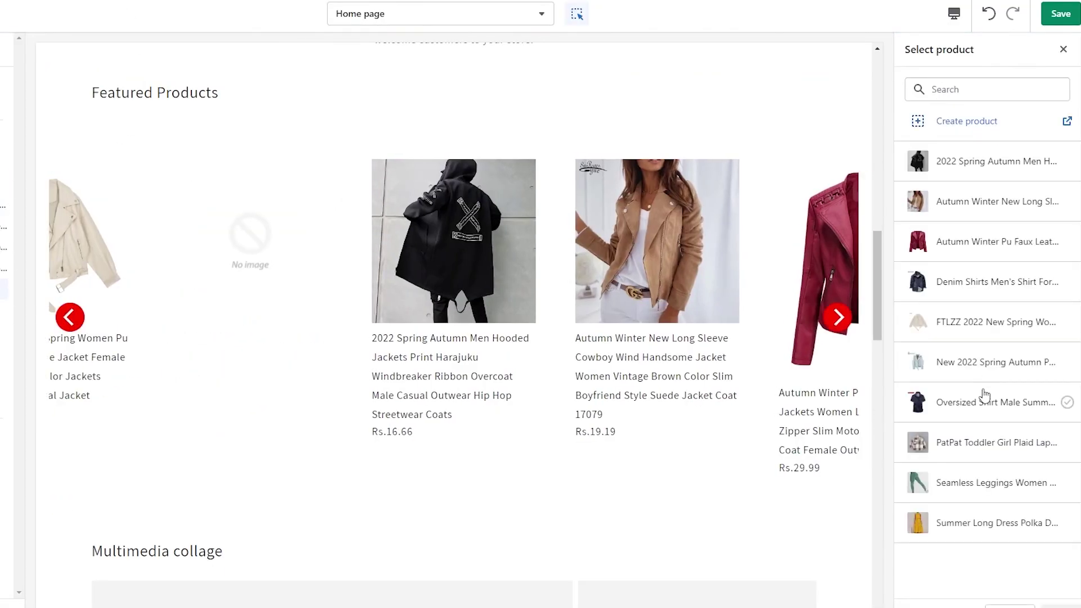
click(982, 366)
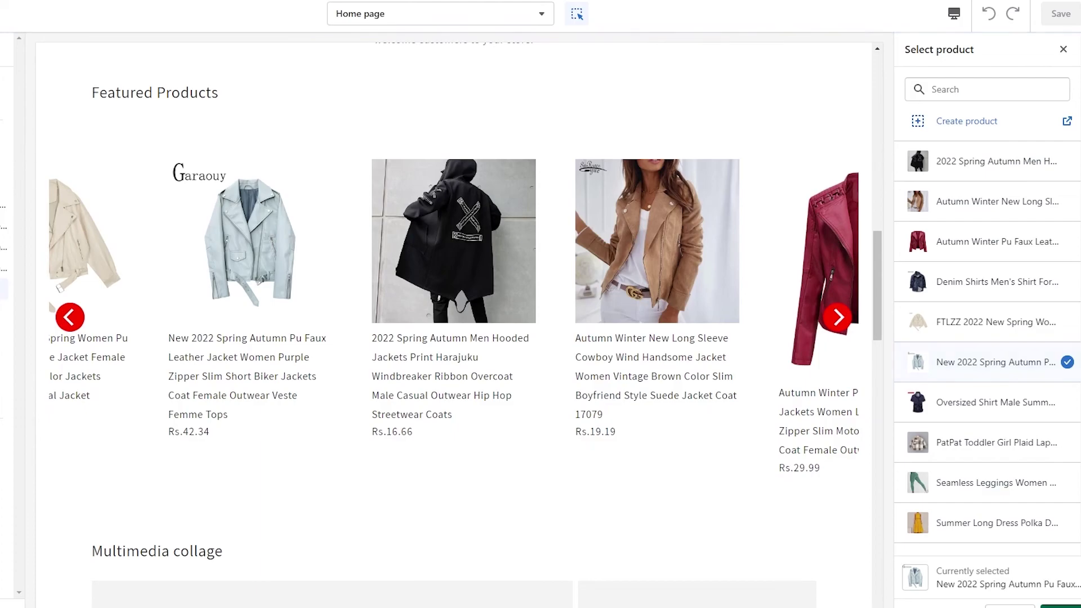
click(1058, 607)
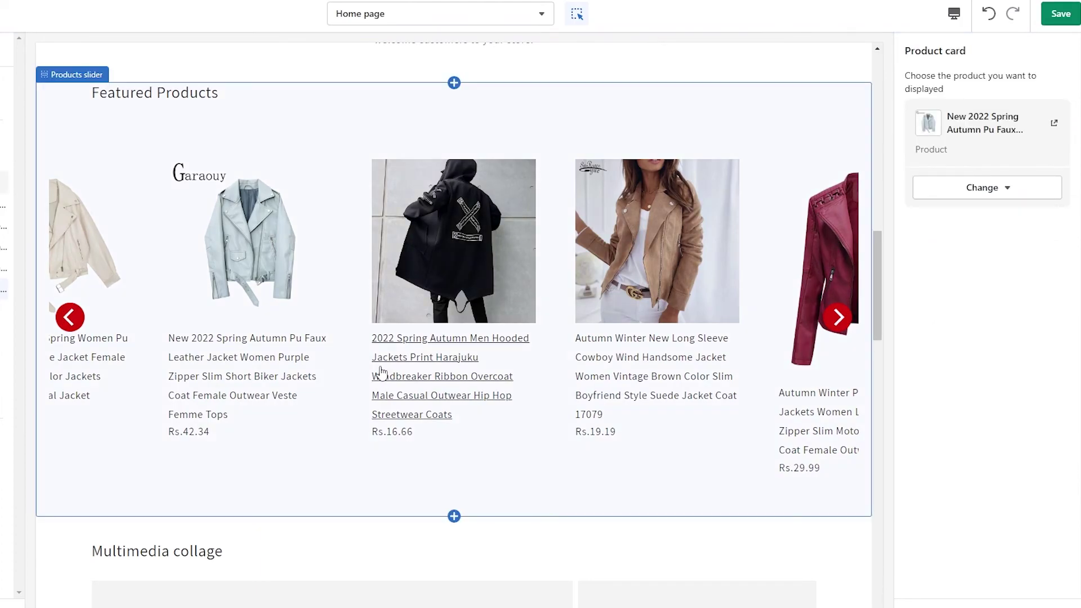